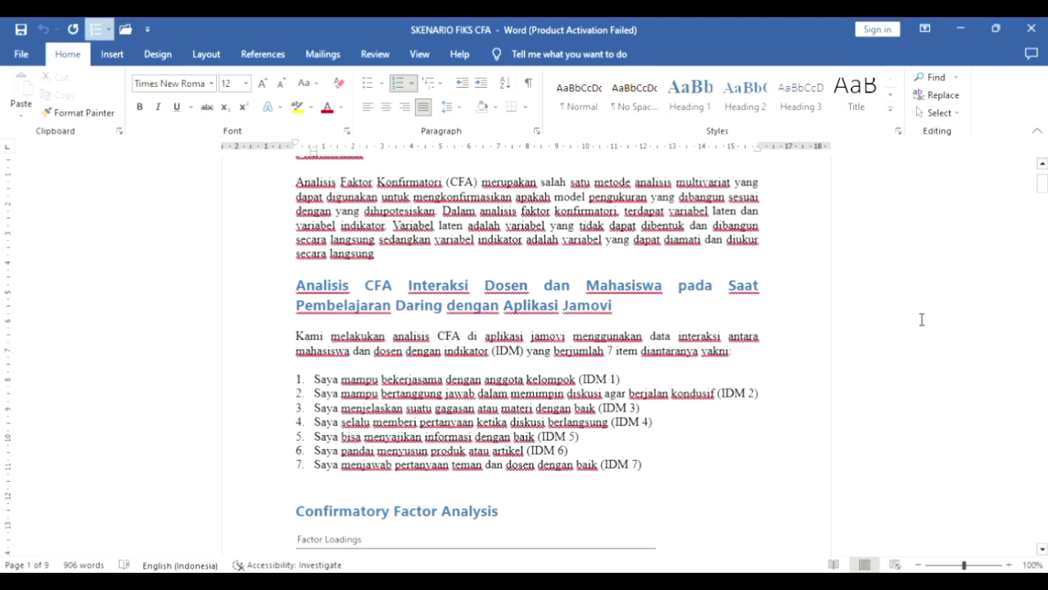
Switch from the Word document to the desktop, then find and launch jamovi 2.3.26 and maximize its window.
key(alt+Tab)
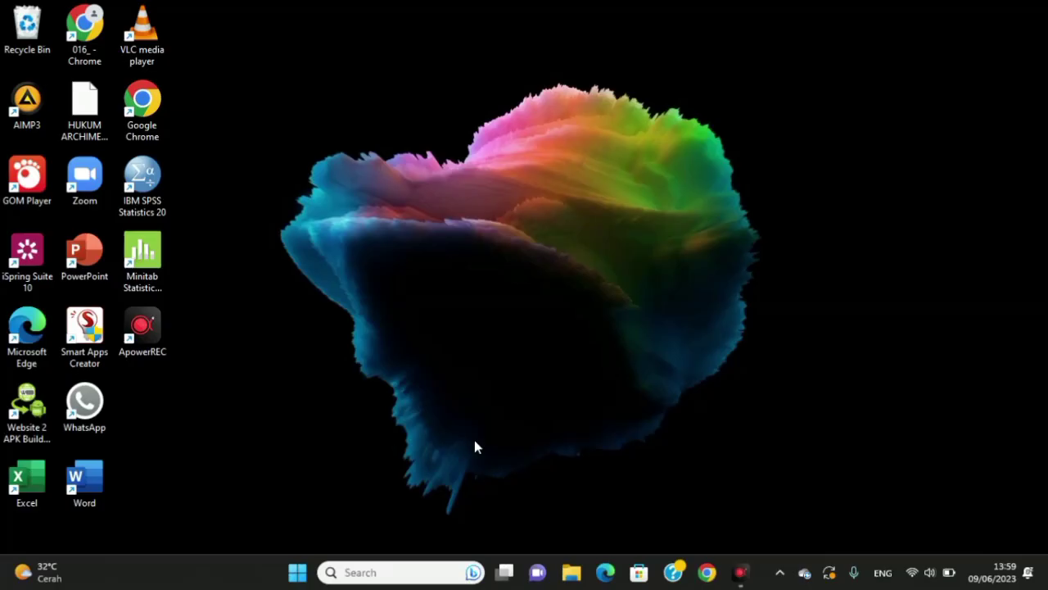
click(397, 571)
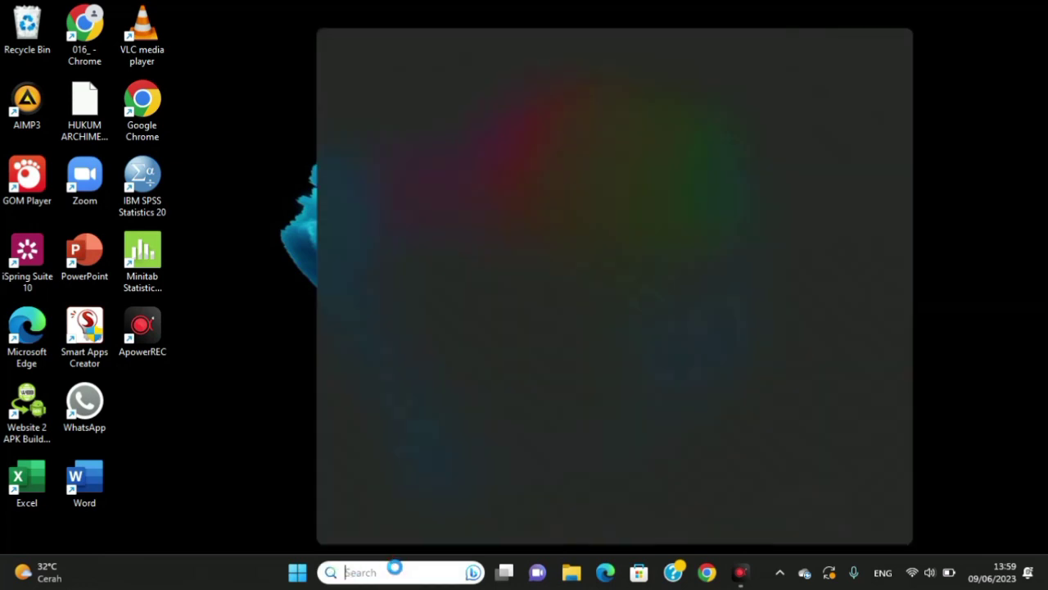
text(jamovi)
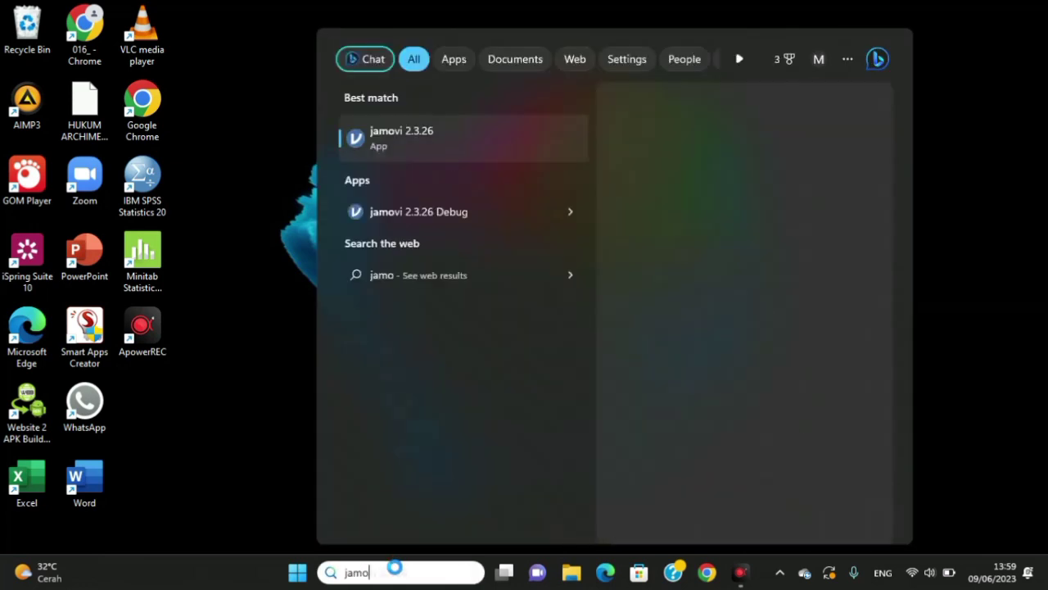
click(409, 145)
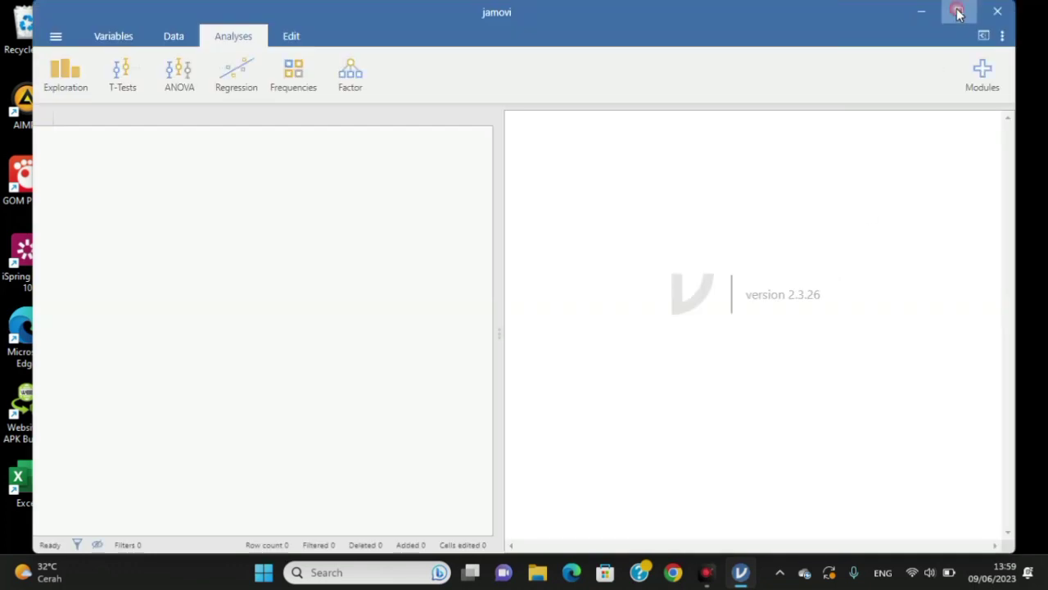
click(958, 12)
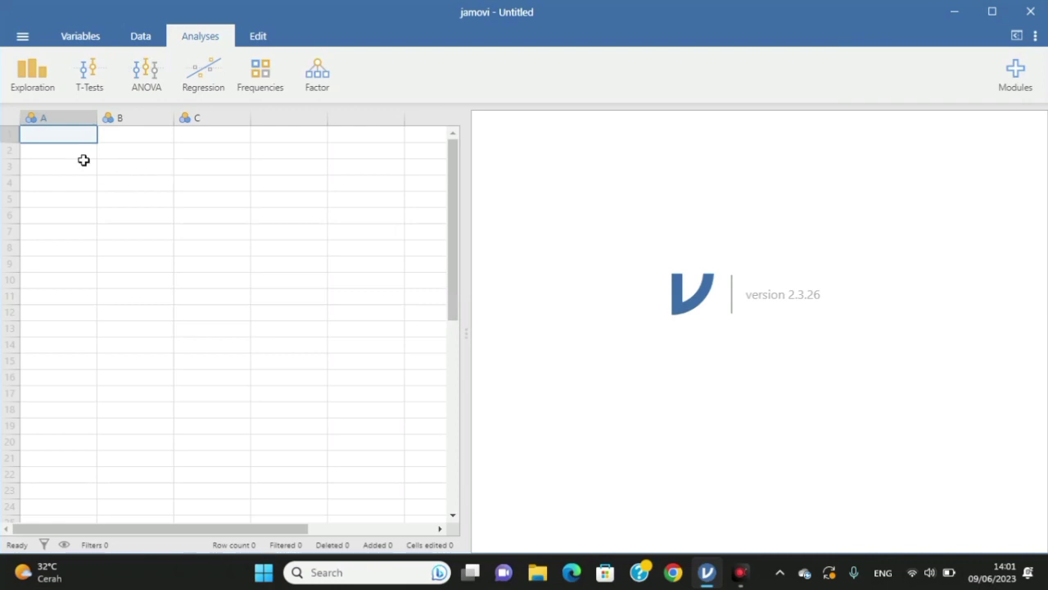
Open the Excel data file "Interaksi Dosen dan Mahasiswa" from the Downloads folder.
click(32, 37)
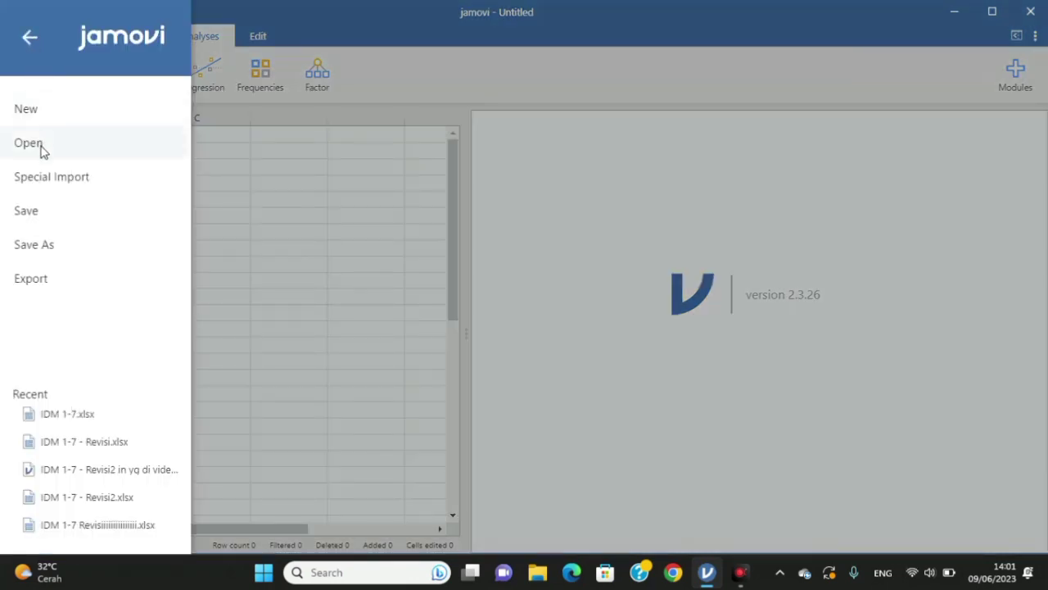
click(40, 144)
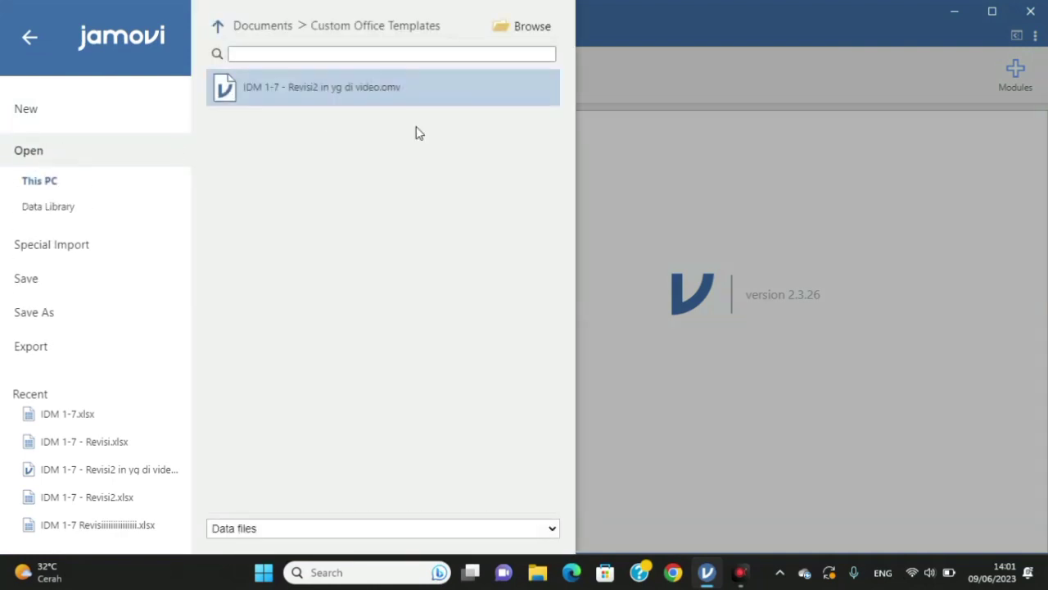
click(531, 30)
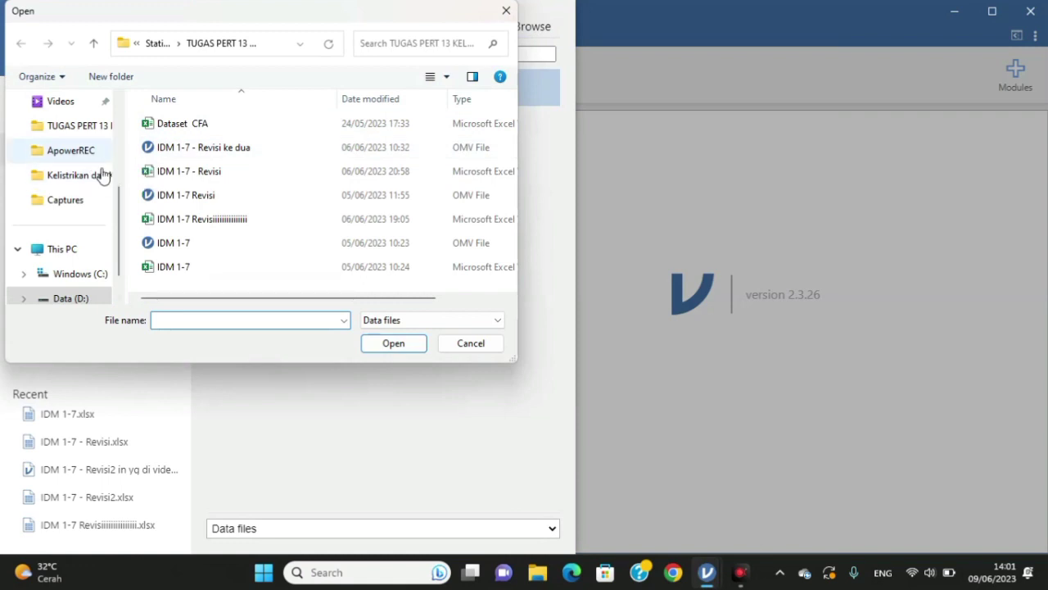
scroll(81, 174, up, 3)
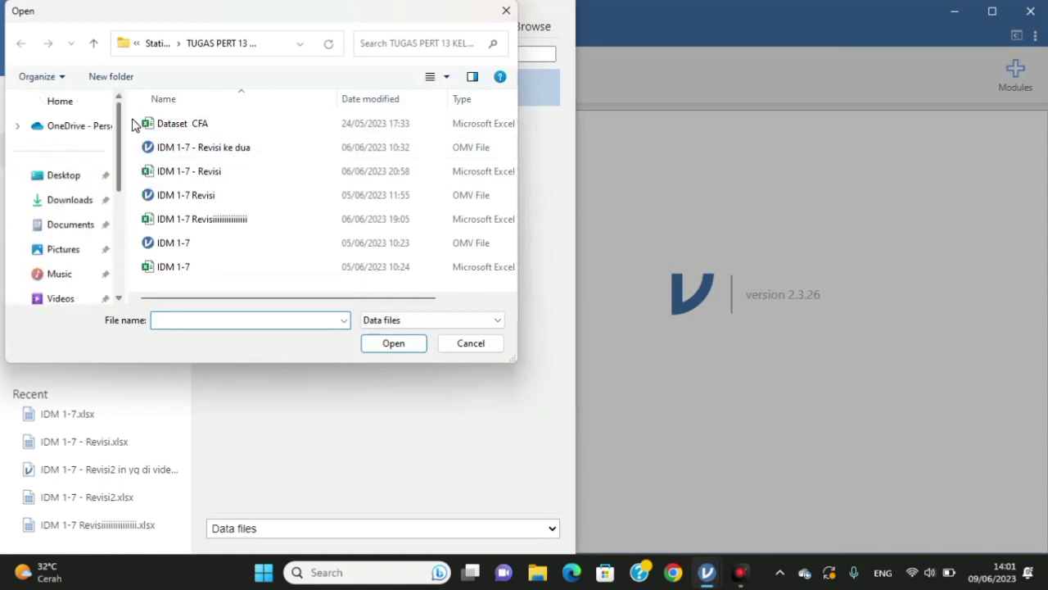
click(67, 200)
click(236, 155)
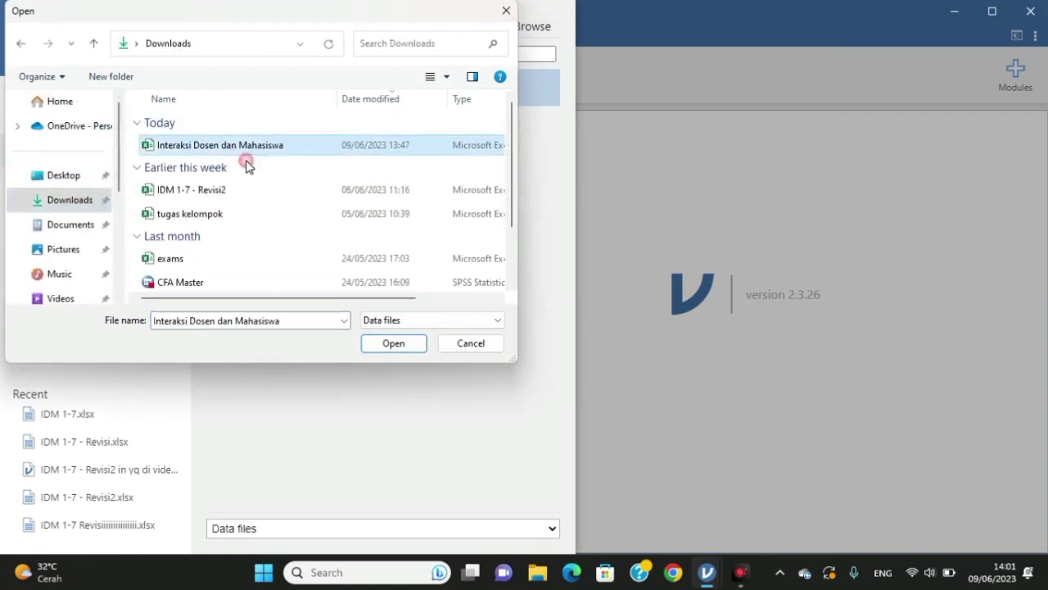
click(368, 345)
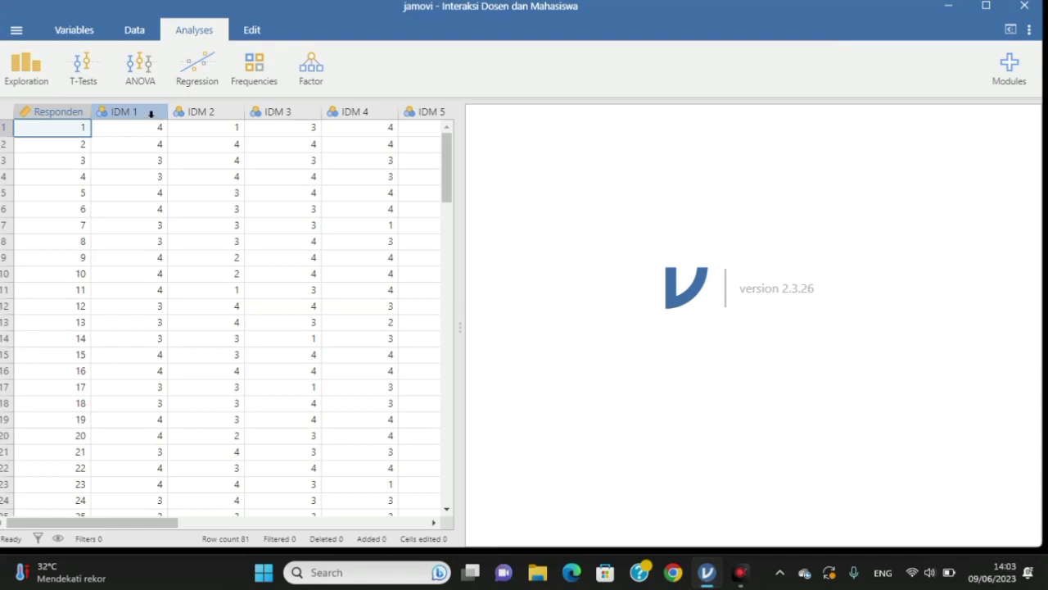
Set the measure type of the variables IDM 1 and IDM 2 to Continuous.
double_click(150, 112)
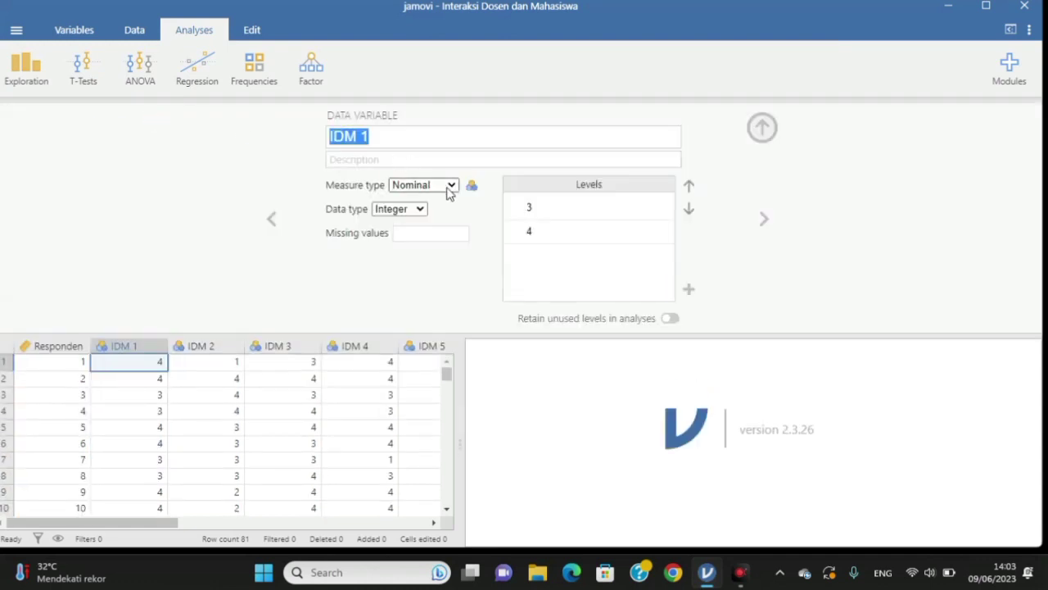
click(449, 189)
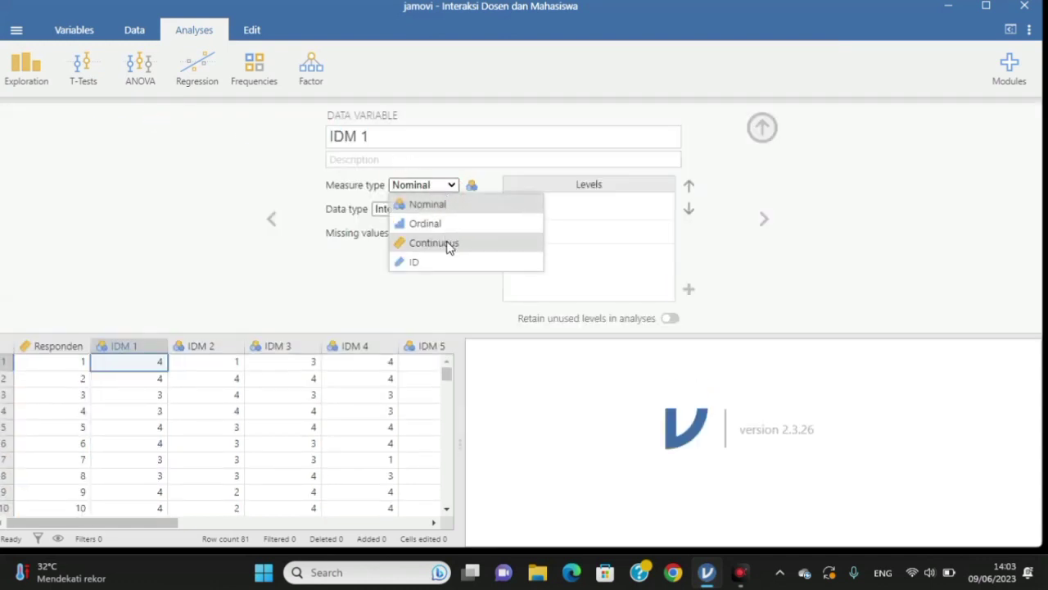
click(448, 244)
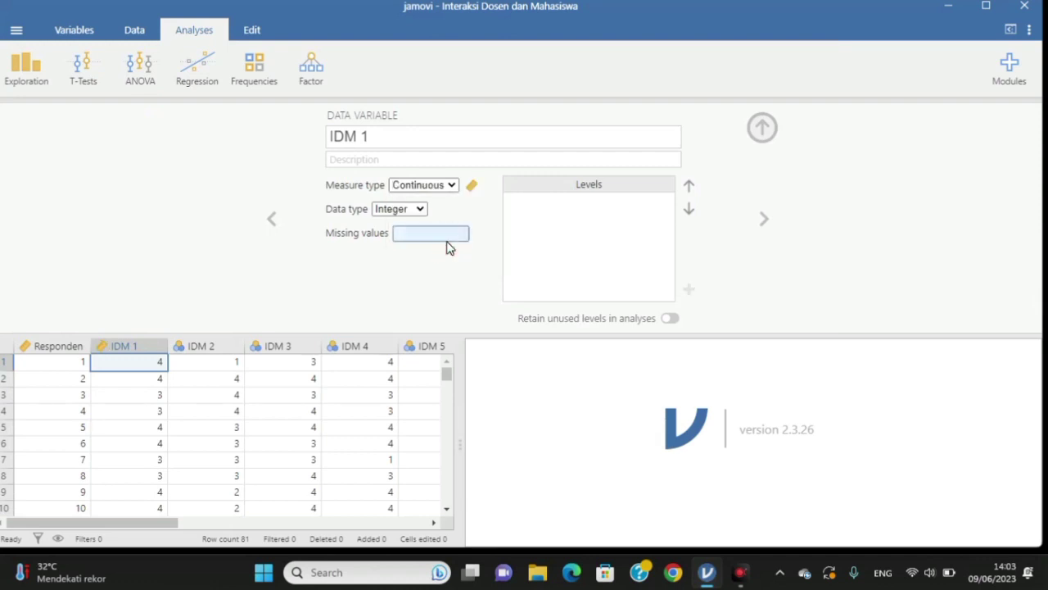
click(761, 223)
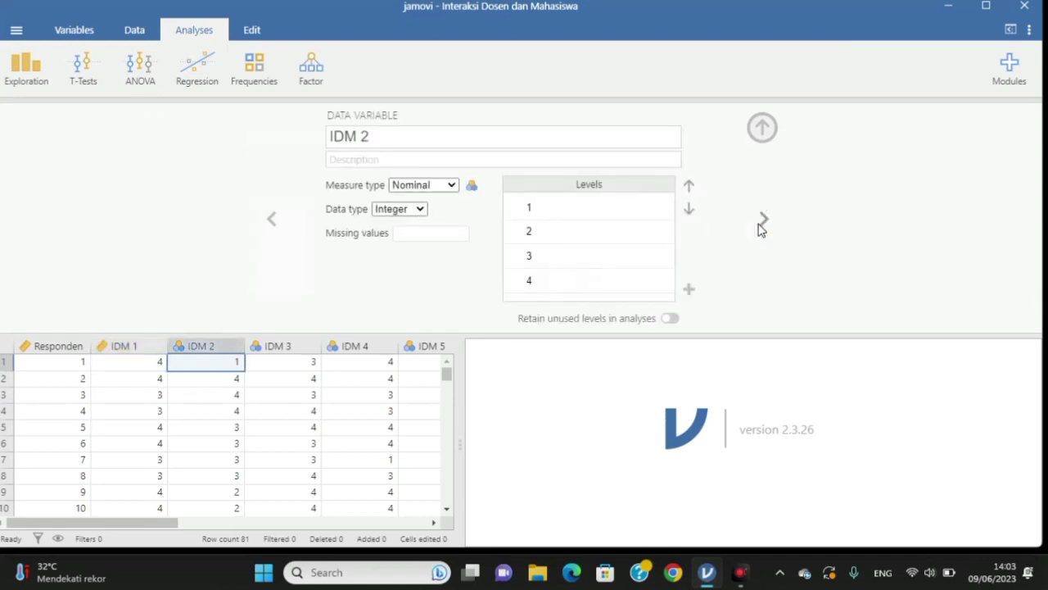
click(432, 185)
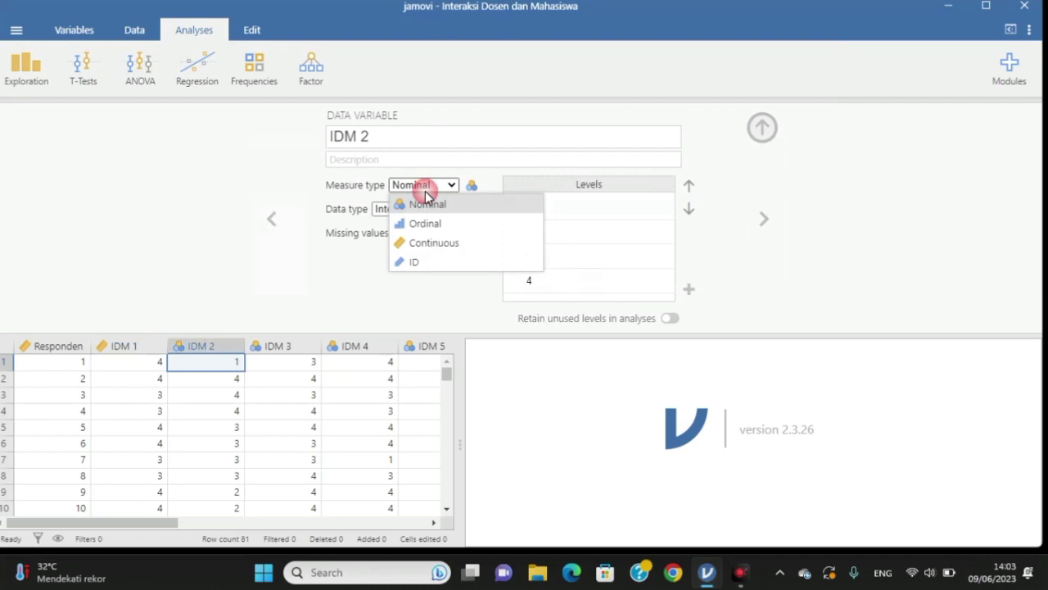
click(437, 245)
Set the measure type of the variables IDM 3 and IDM 4 to Continuous.
click(762, 221)
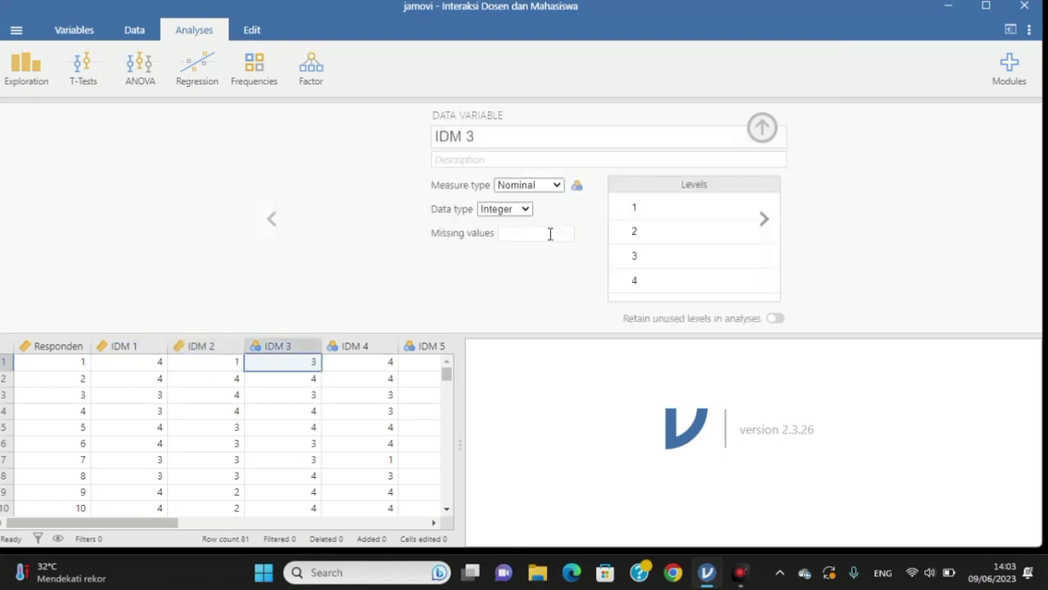
click(448, 183)
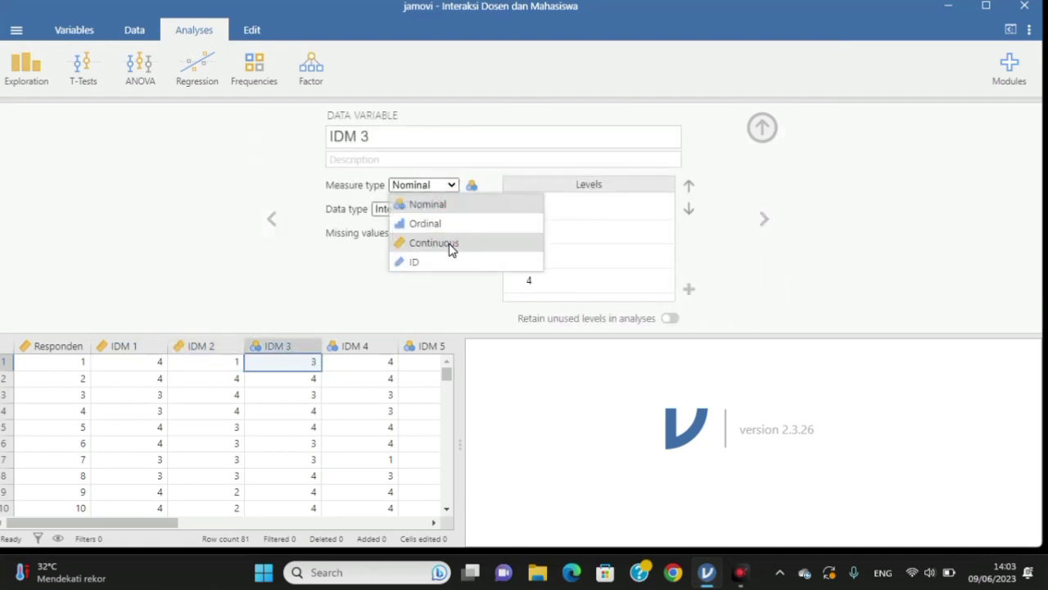
click(450, 244)
click(763, 221)
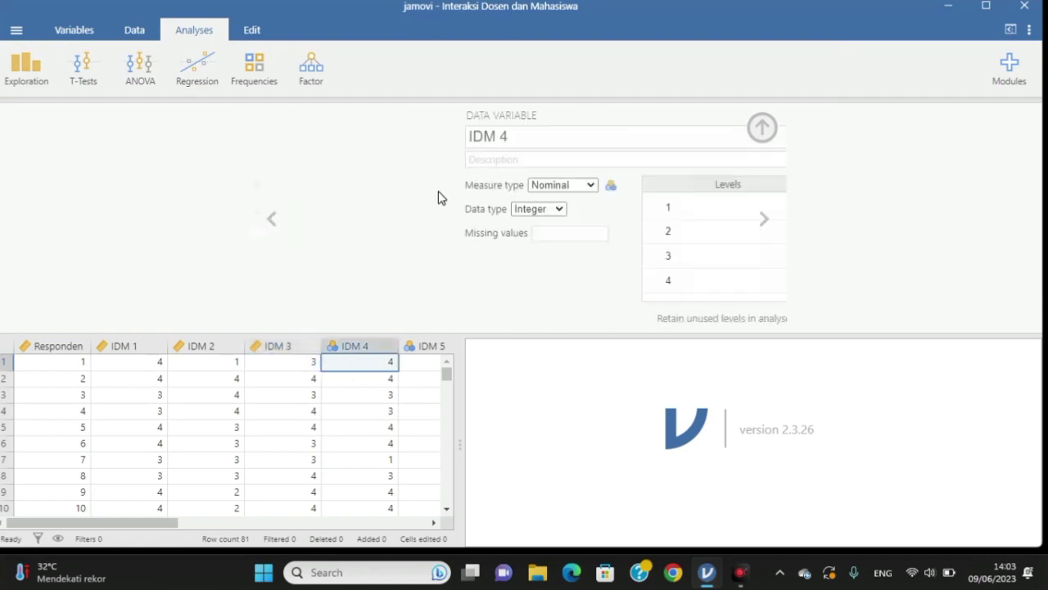
click(417, 187)
click(432, 243)
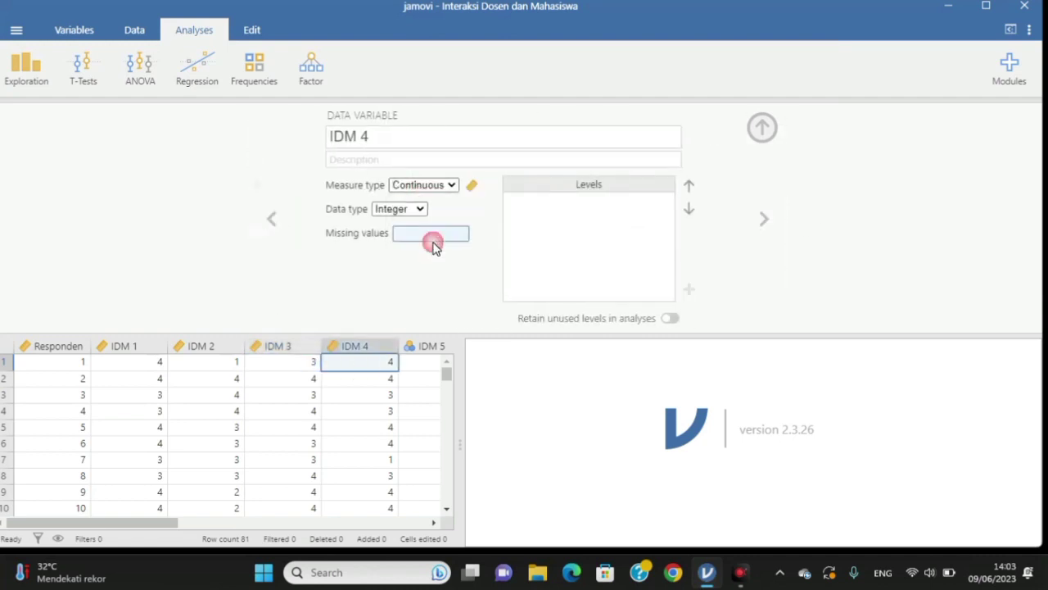
Set the measure type of the variables IDM 5 and IDM 6 to Continuous.
click(762, 220)
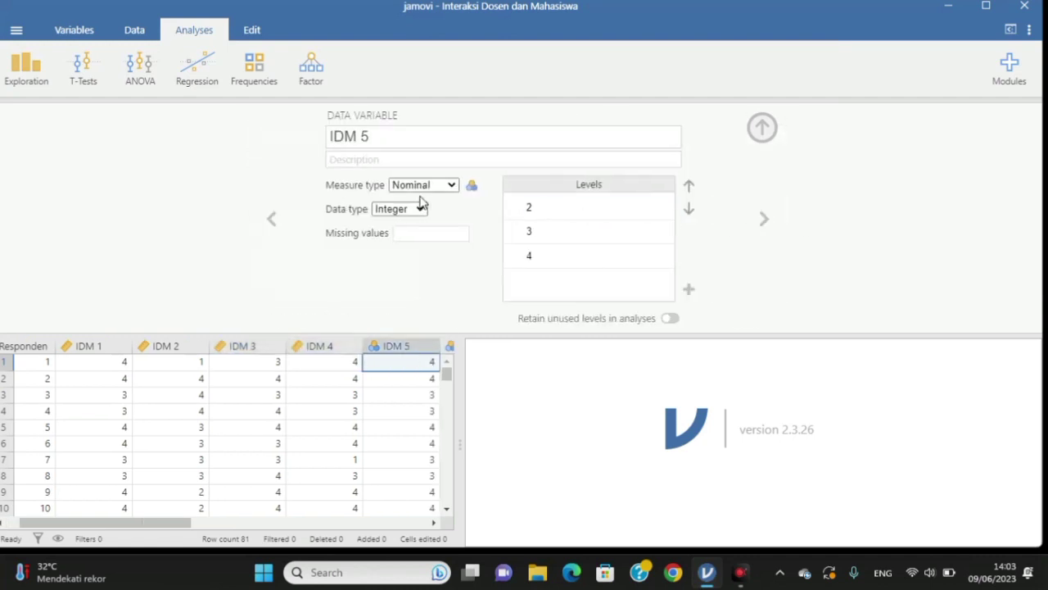
click(450, 188)
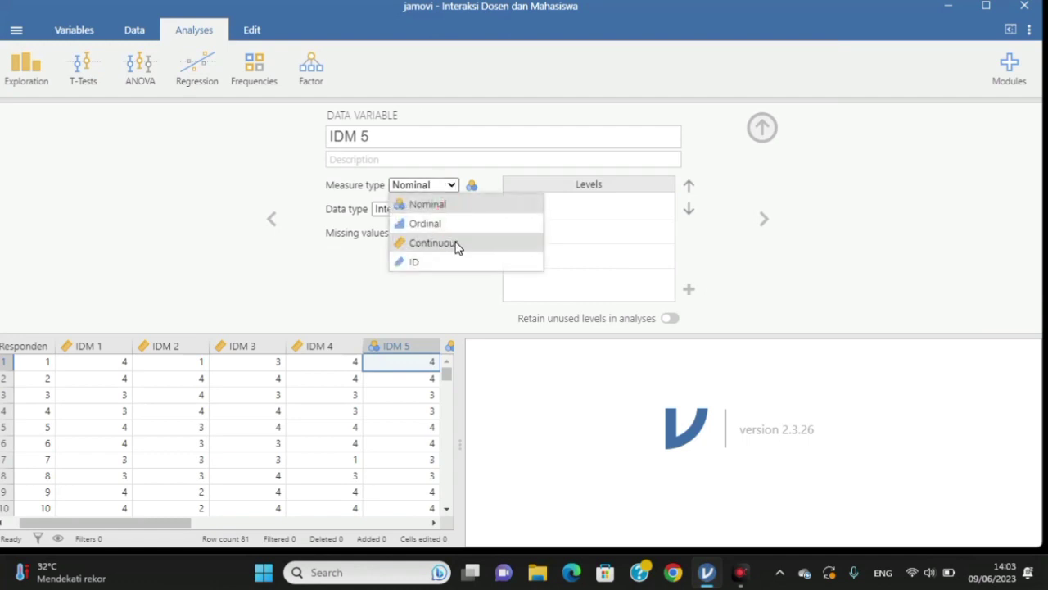
click(455, 244)
click(766, 220)
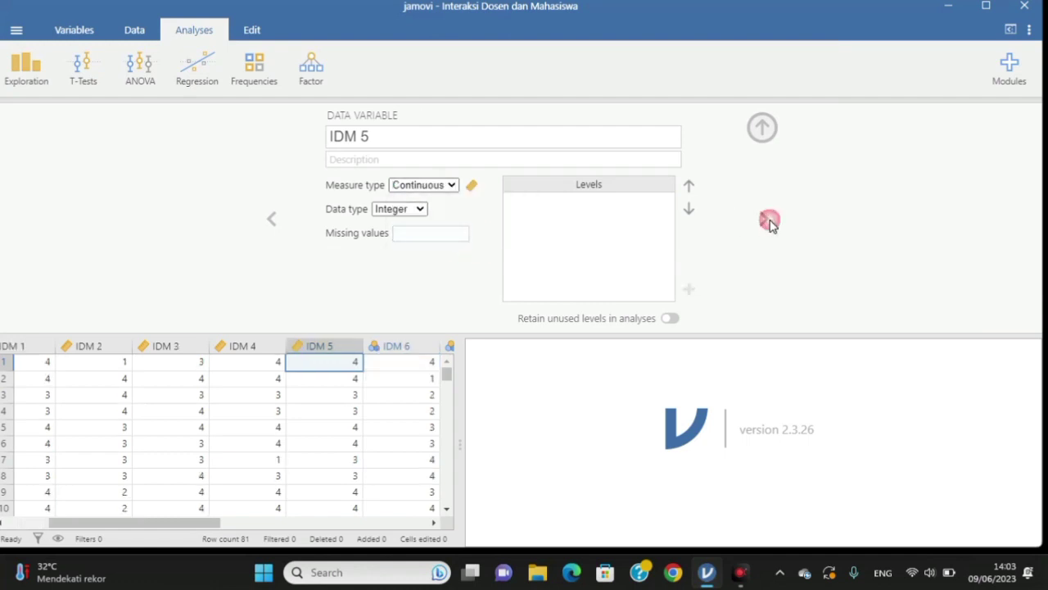
click(423, 187)
click(441, 244)
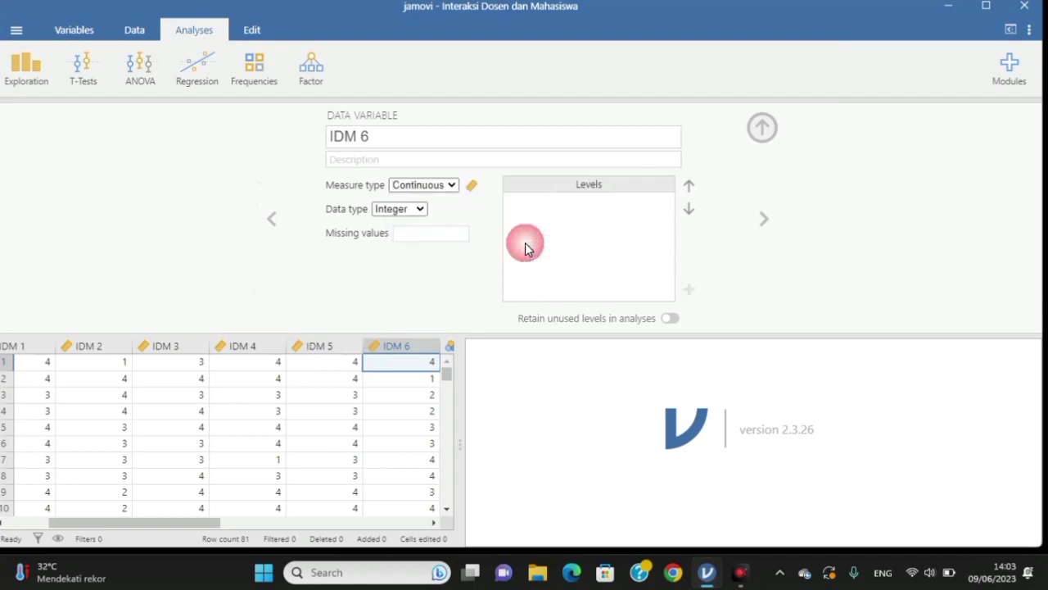
Set the measure type of the variable IDM 7 to Continuous and close the variable editor.
click(764, 220)
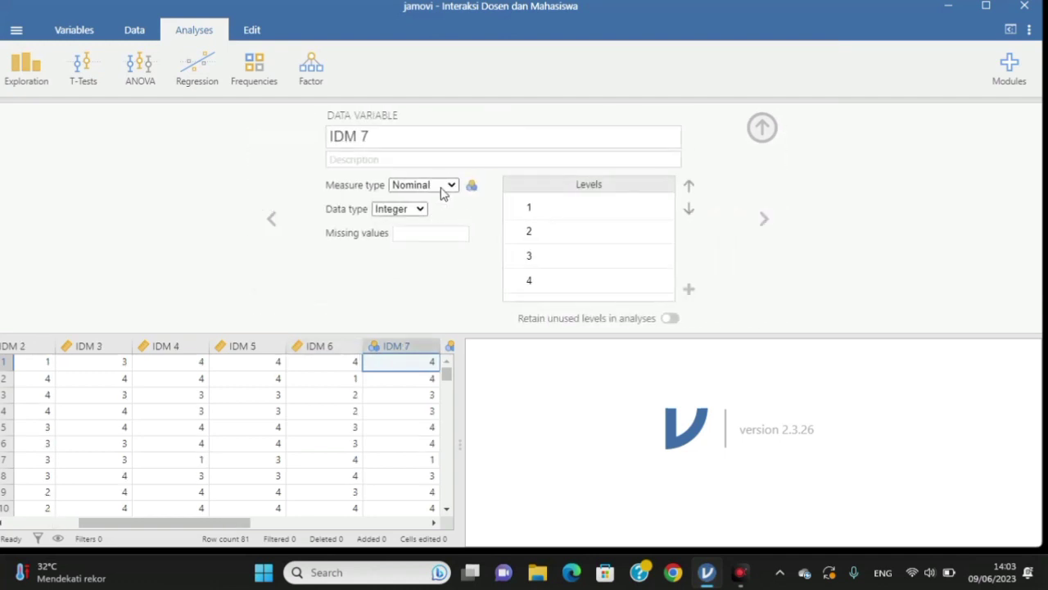
click(431, 187)
click(459, 244)
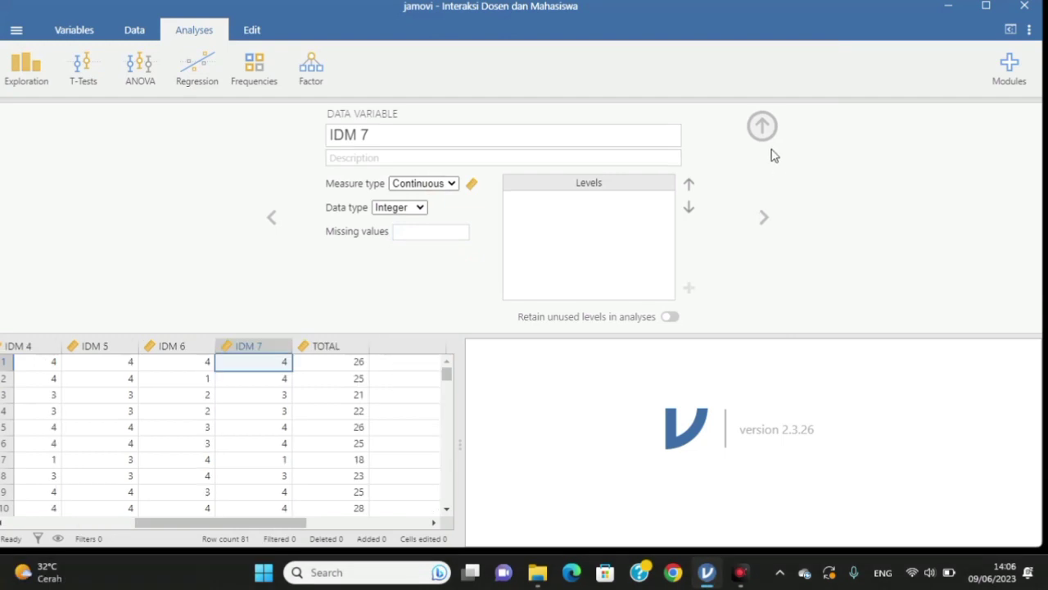
click(762, 128)
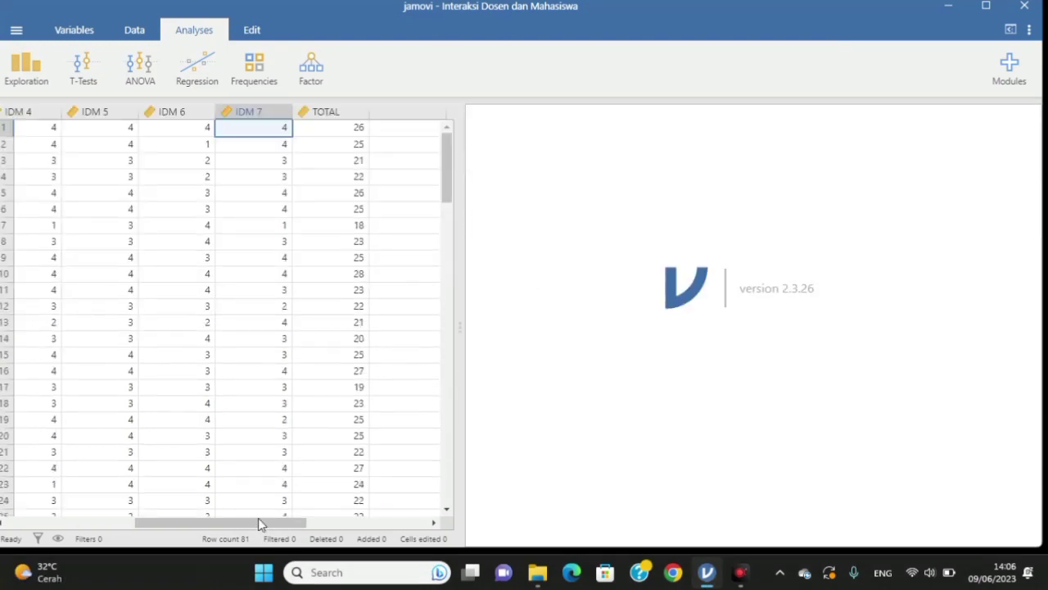
Start a new Confirmatory Factor Analysis on the loaded data set.
drag(258, 523, 90, 494)
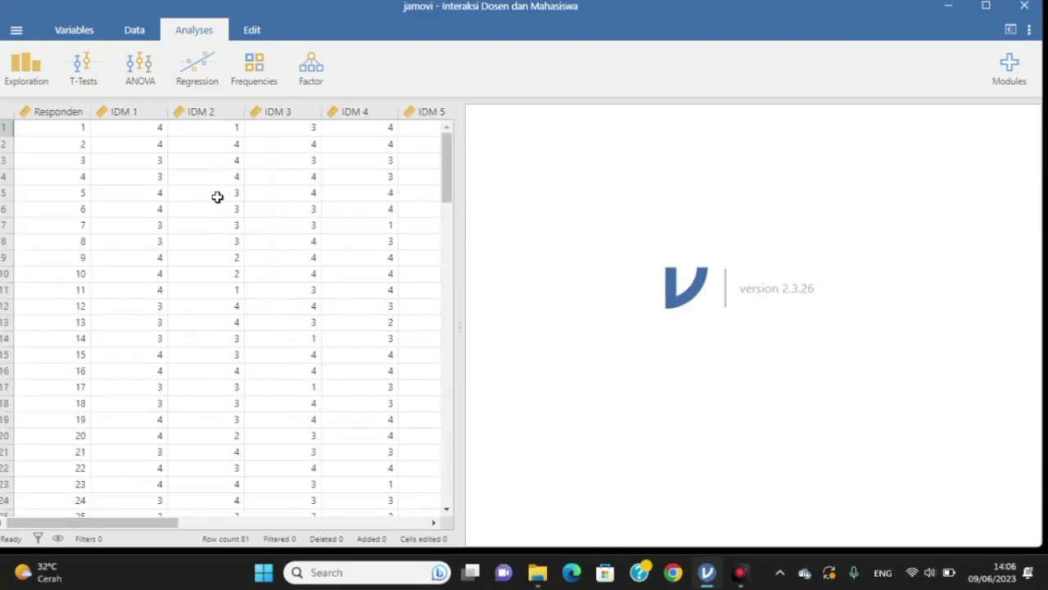
click(154, 127)
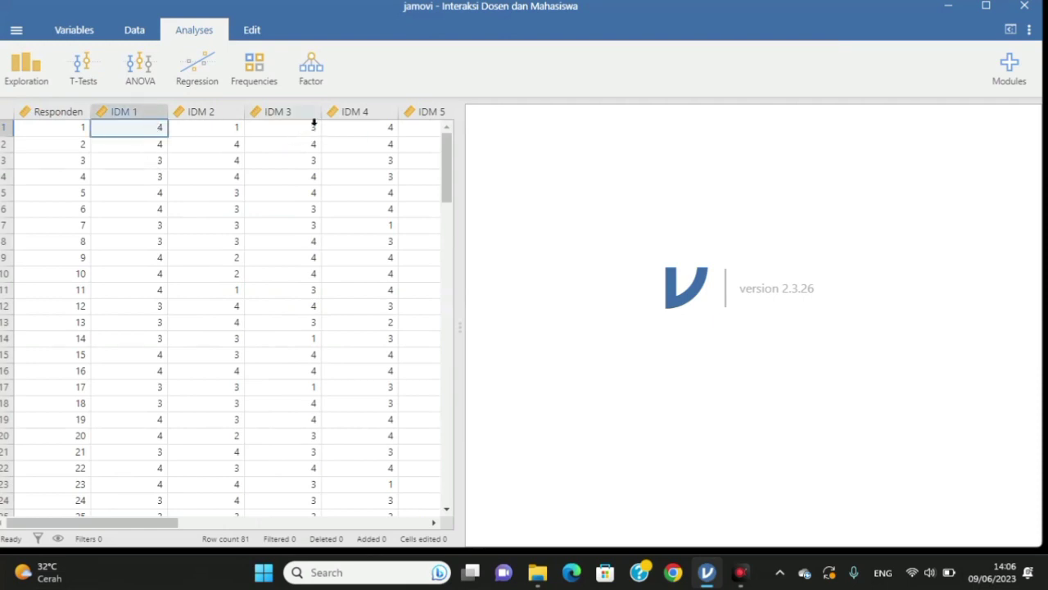
click(318, 73)
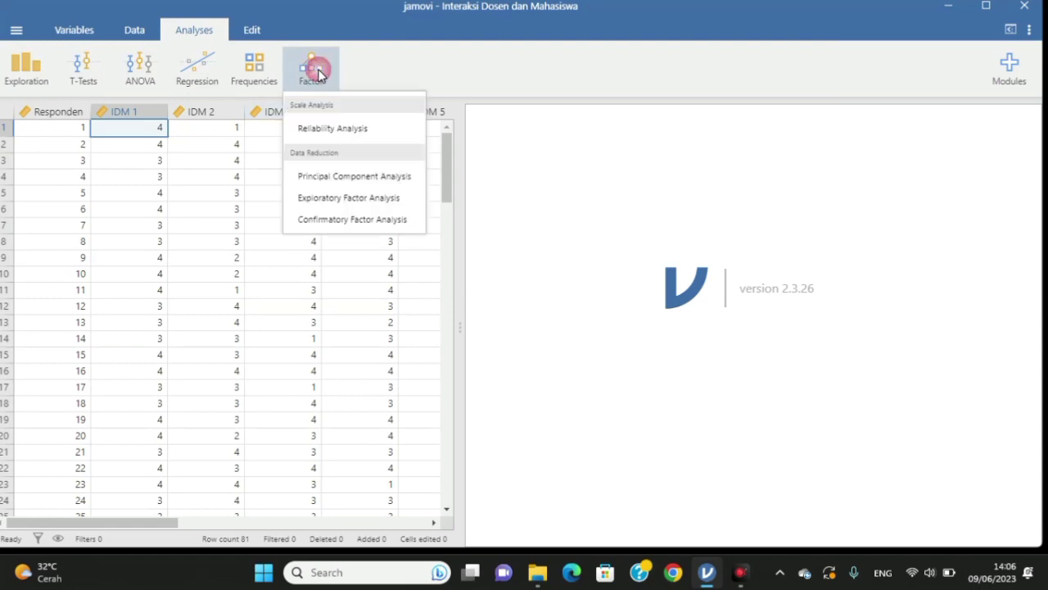
click(339, 221)
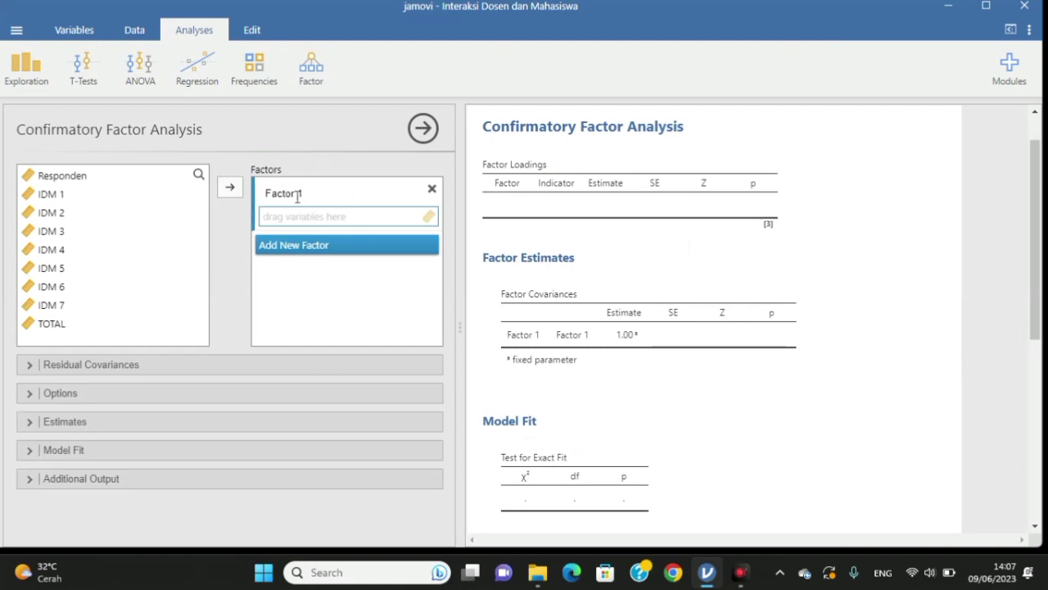
Rename Factor 1 in the analysis as "Interaksi Dosen dan Mahasiswa".
click(298, 196)
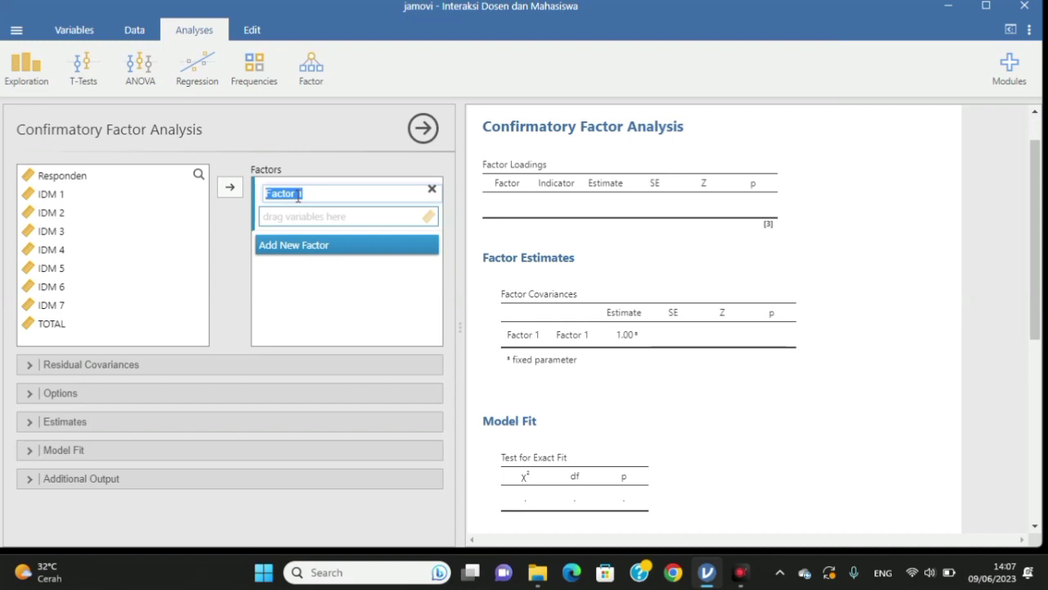
text(Interaksi Dose)
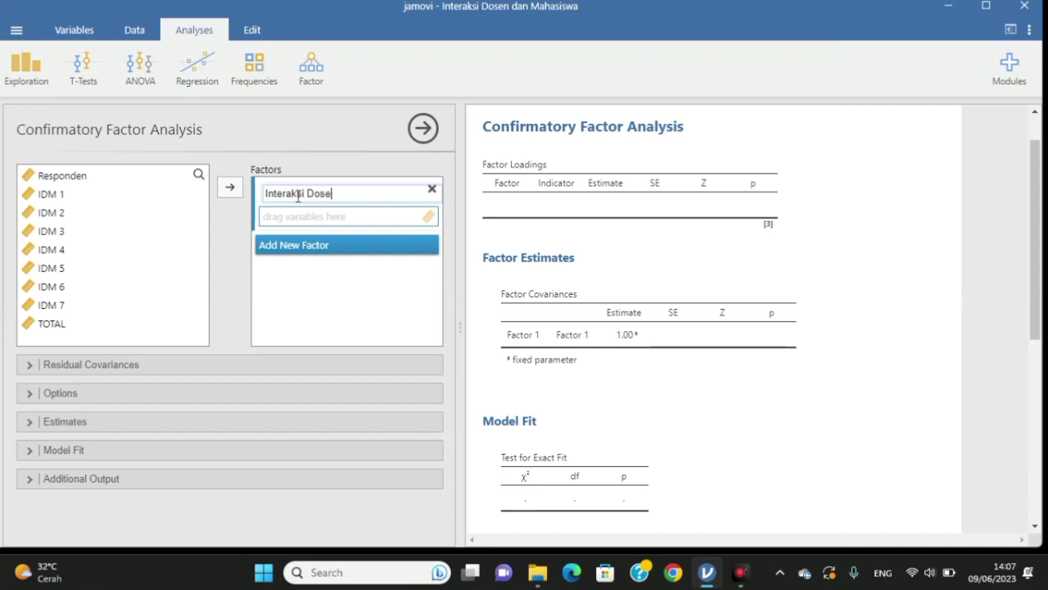
text(n dan Mahasiswa)
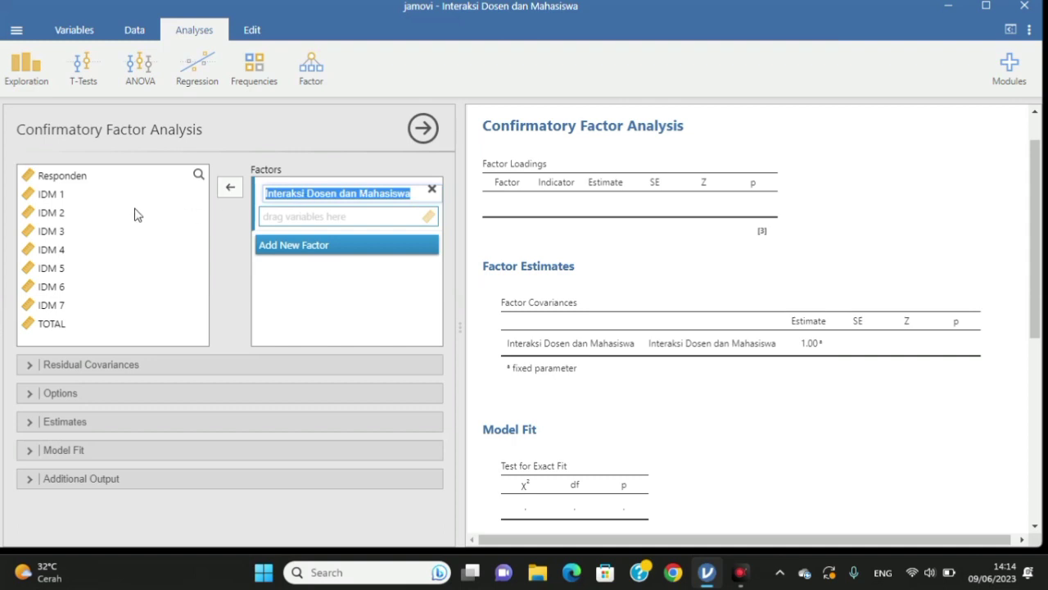
Assign the variables IDM 1 through IDM 7 as indicators of the factor "Interaksi Dosen dan Mahasiswa".
click(57, 198)
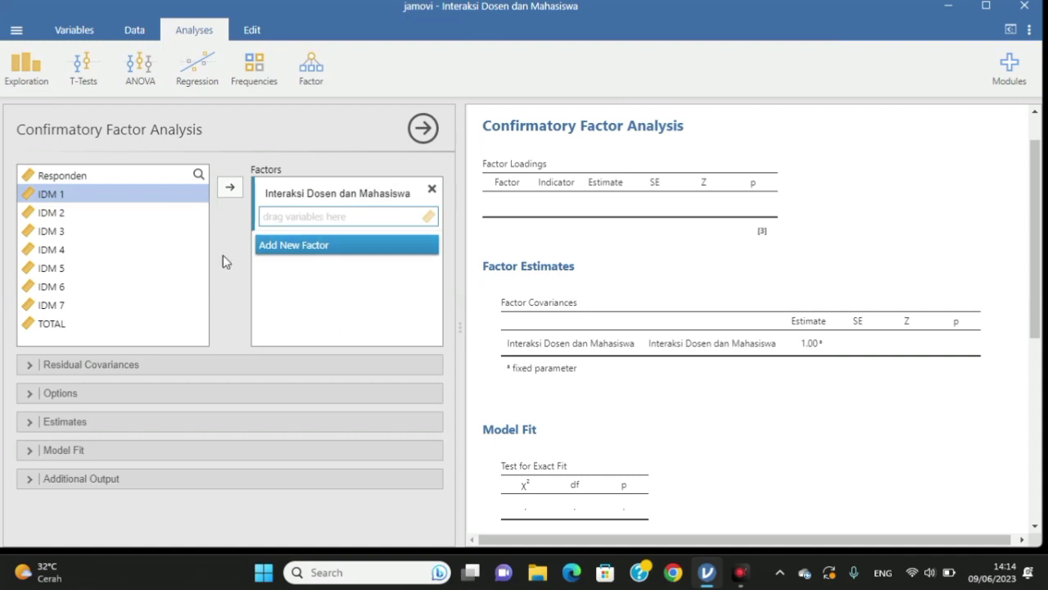
click(235, 190)
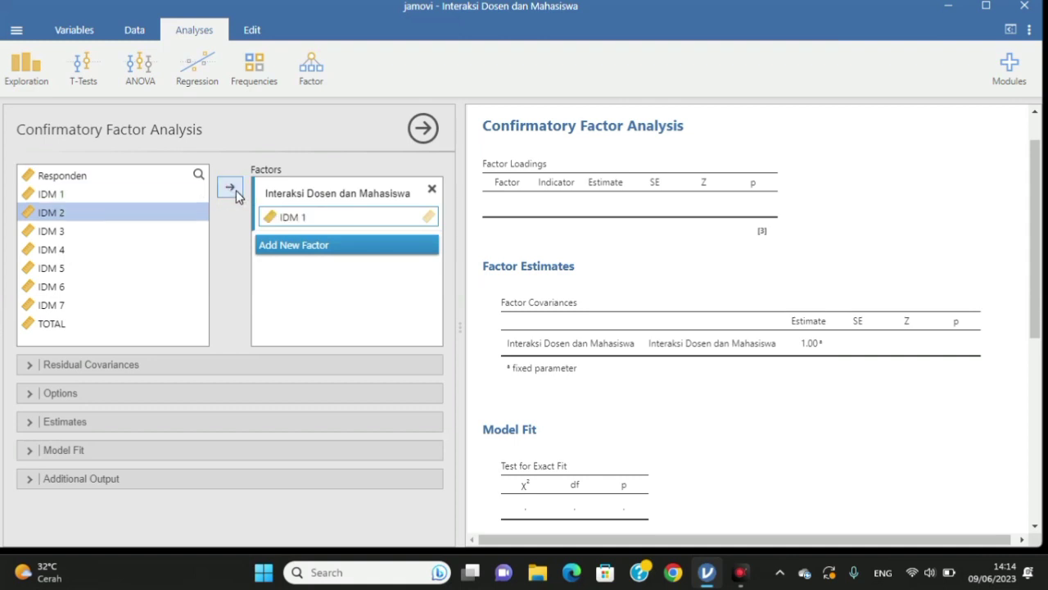
click(236, 190)
click(230, 188)
click(230, 188)
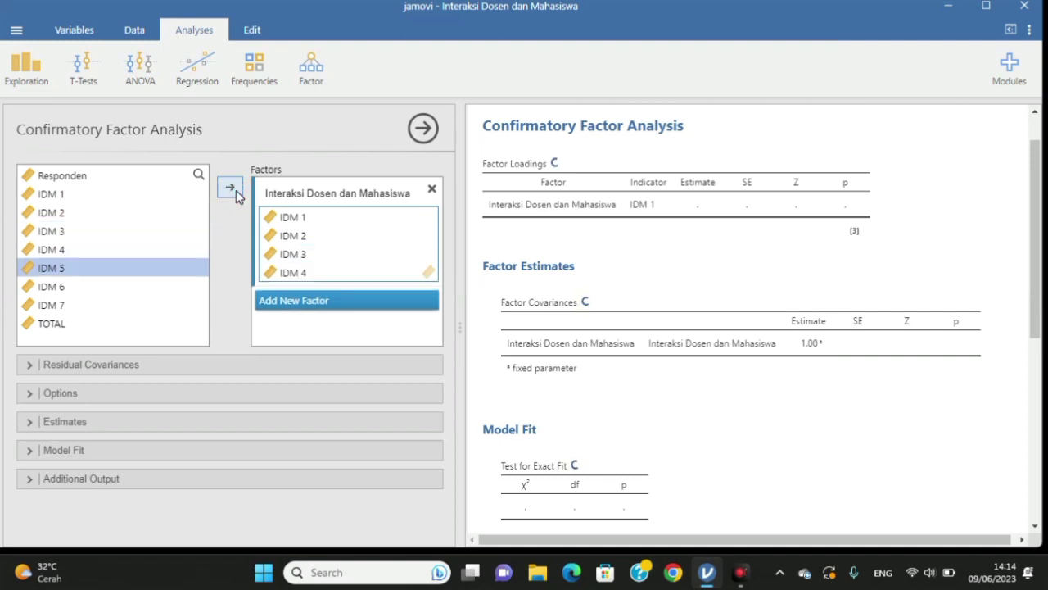
click(231, 188)
click(230, 188)
click(236, 190)
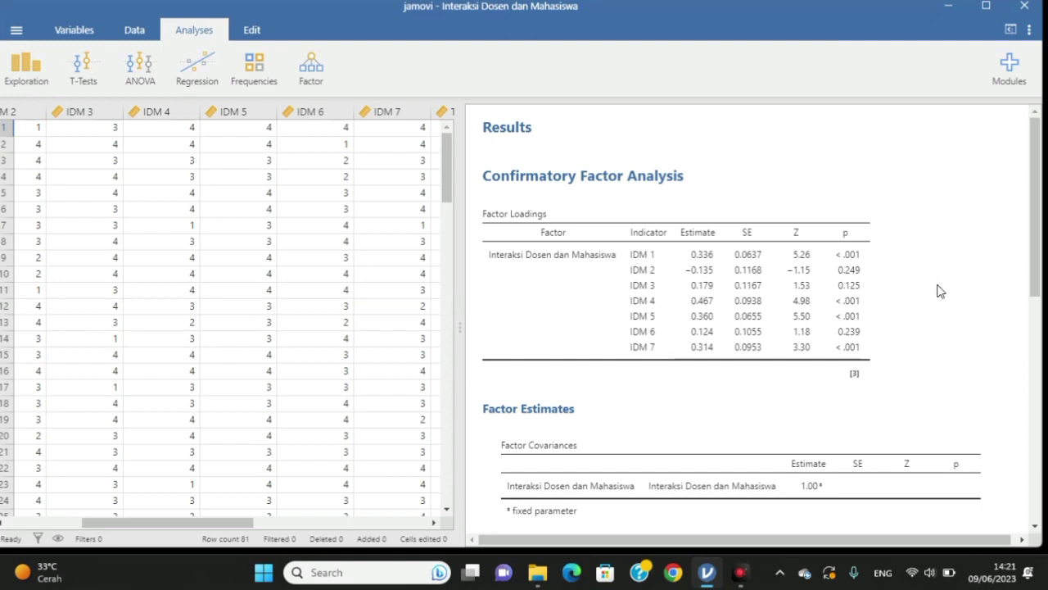
Review the model fit results and include modification indices in the post-hoc model performance output.
drag(1035, 264, 1022, 392)
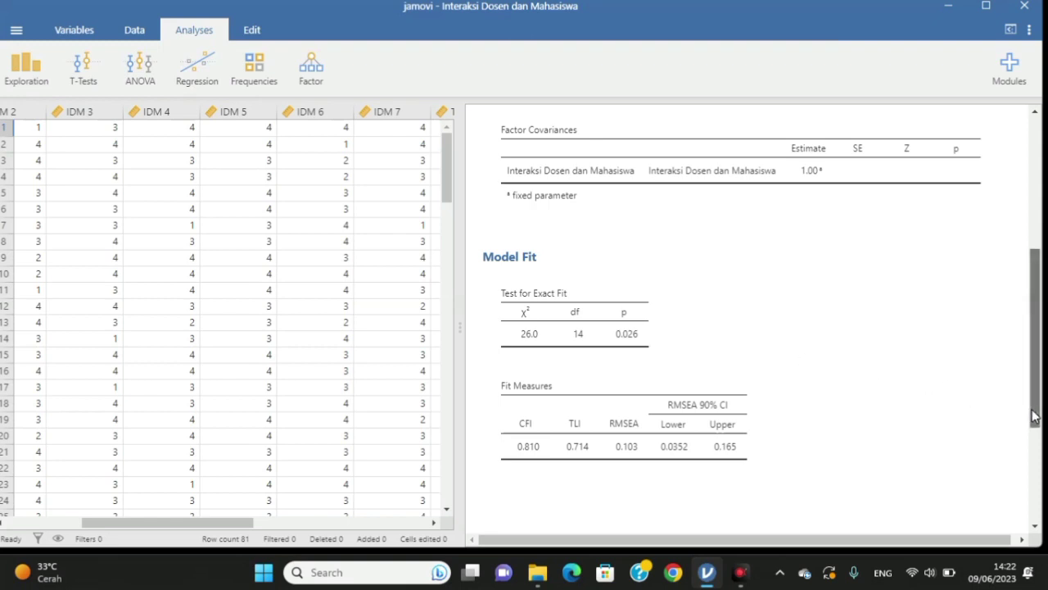
scroll(1029, 410, up, 3)
scroll(1029, 385, down, 3)
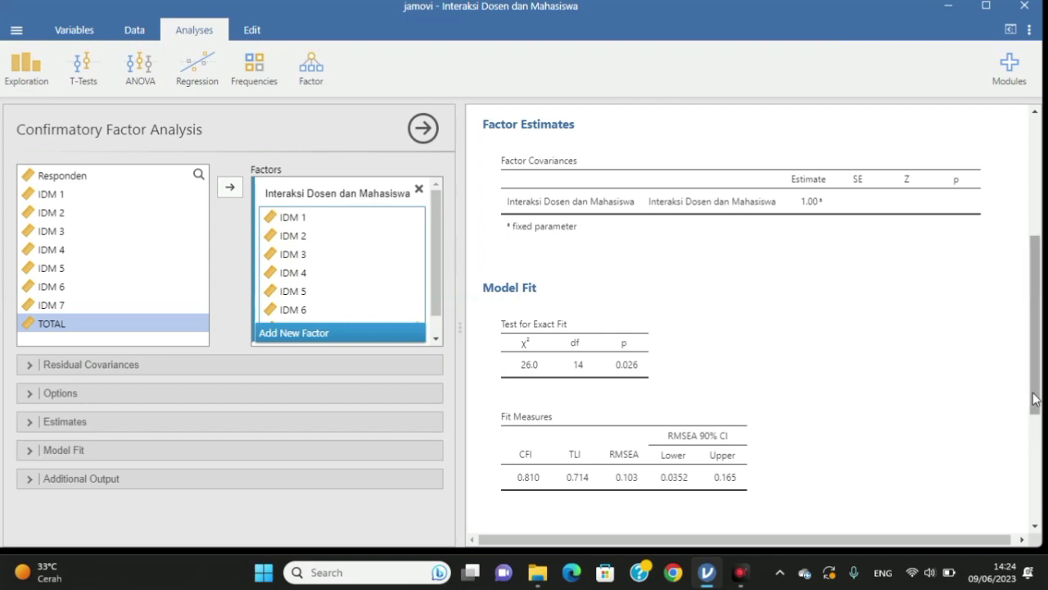
drag(1035, 399, 1034, 400)
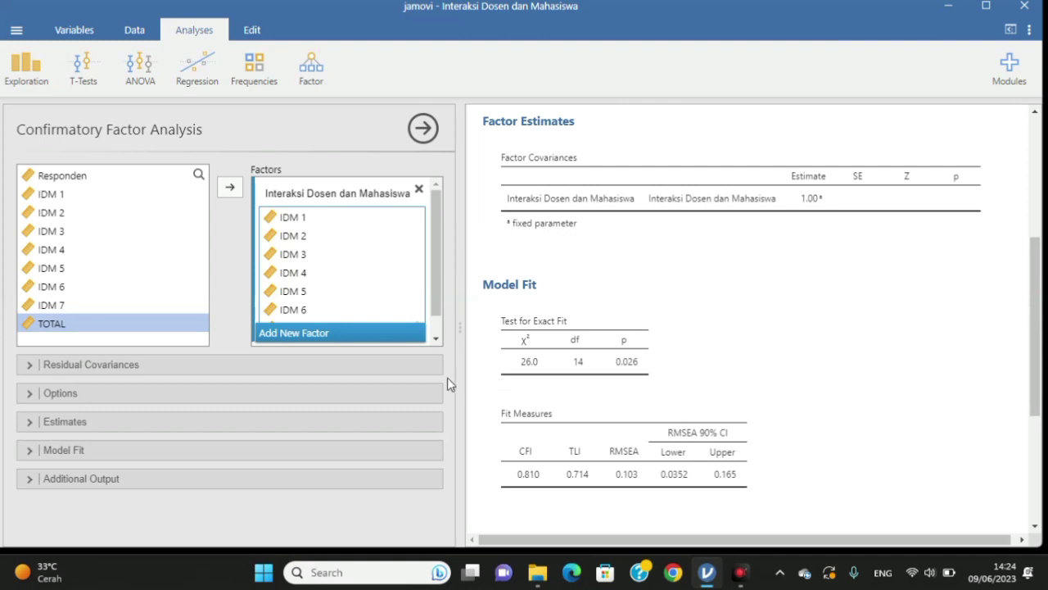
click(195, 477)
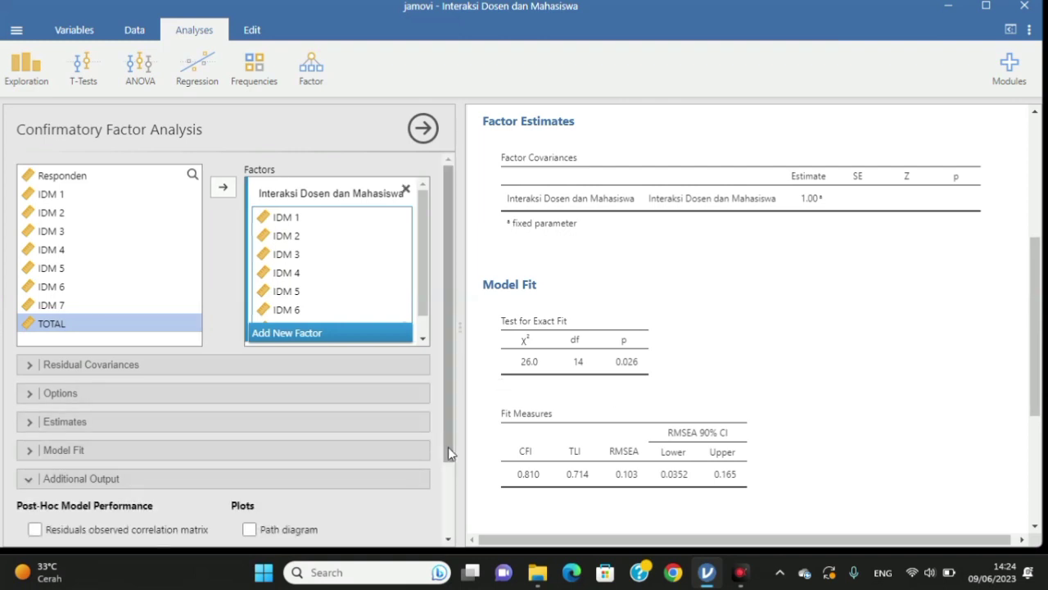
drag(449, 459, 453, 509)
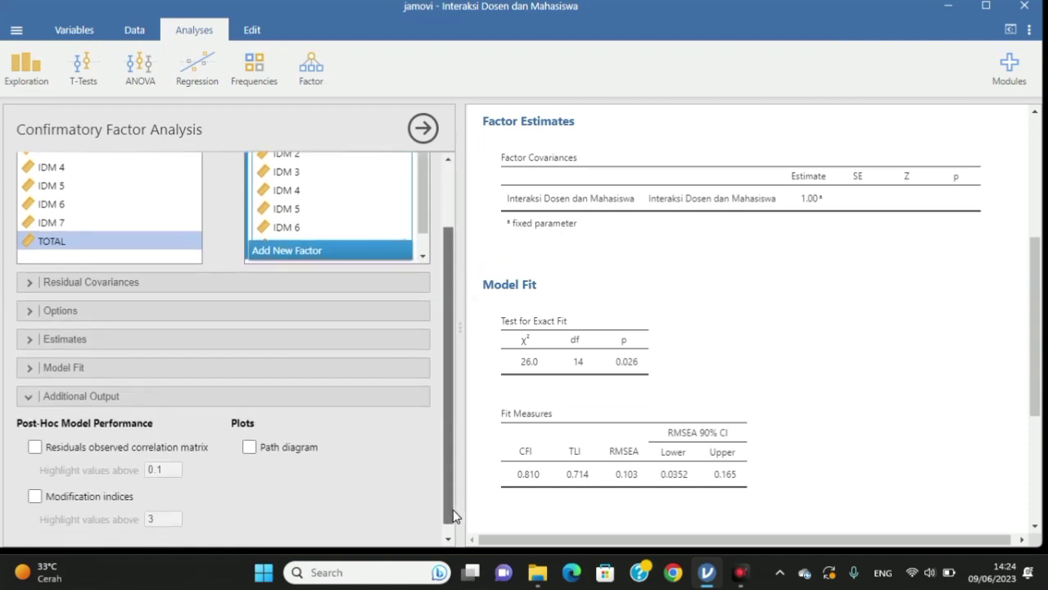
click(34, 497)
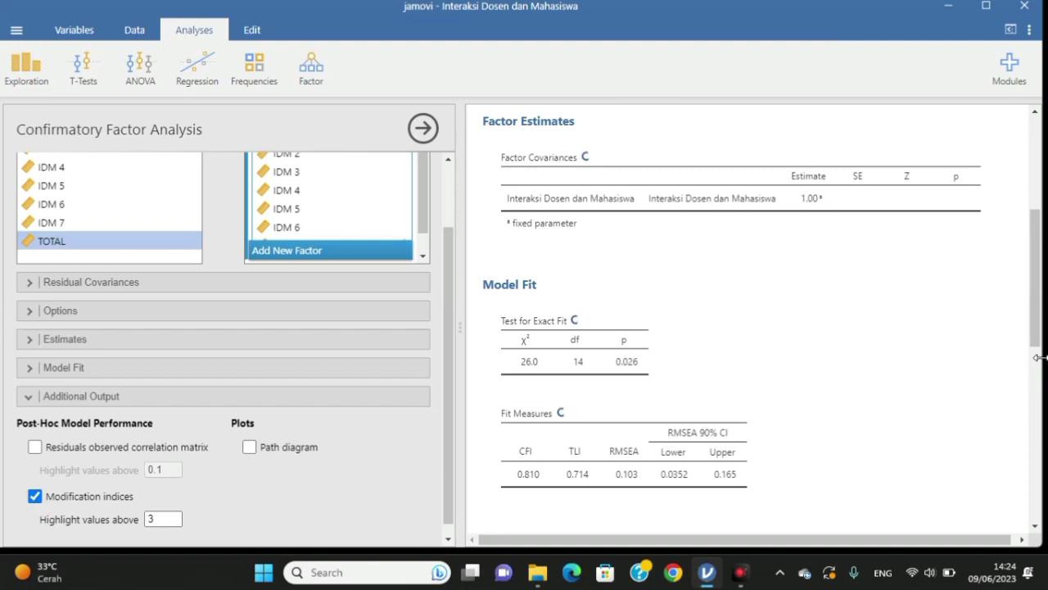
scroll(1038, 328, down, 1)
scroll(1038, 328, down, 5)
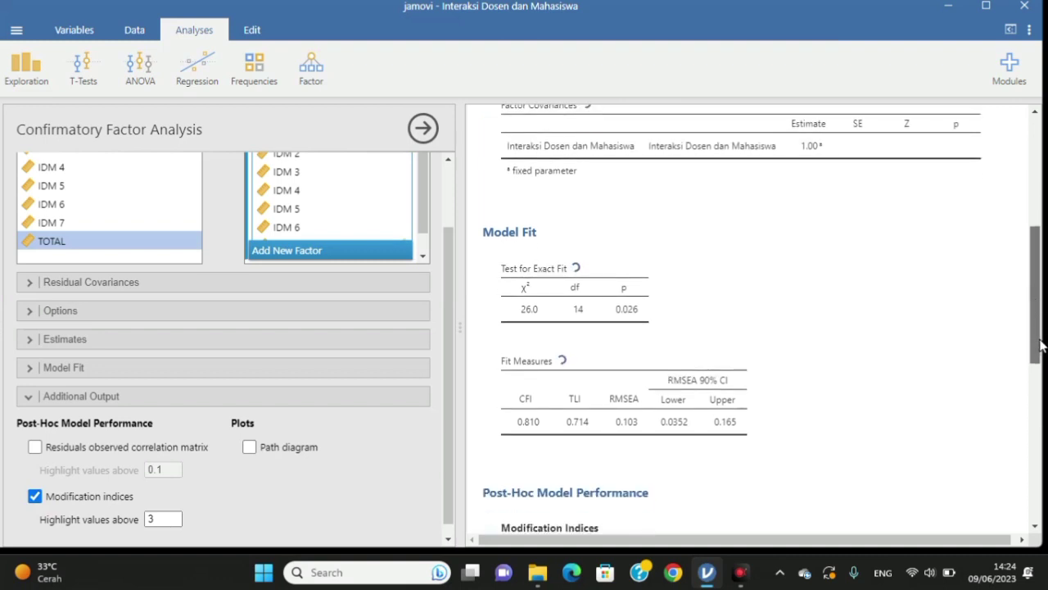
scroll(1038, 410, down, 2)
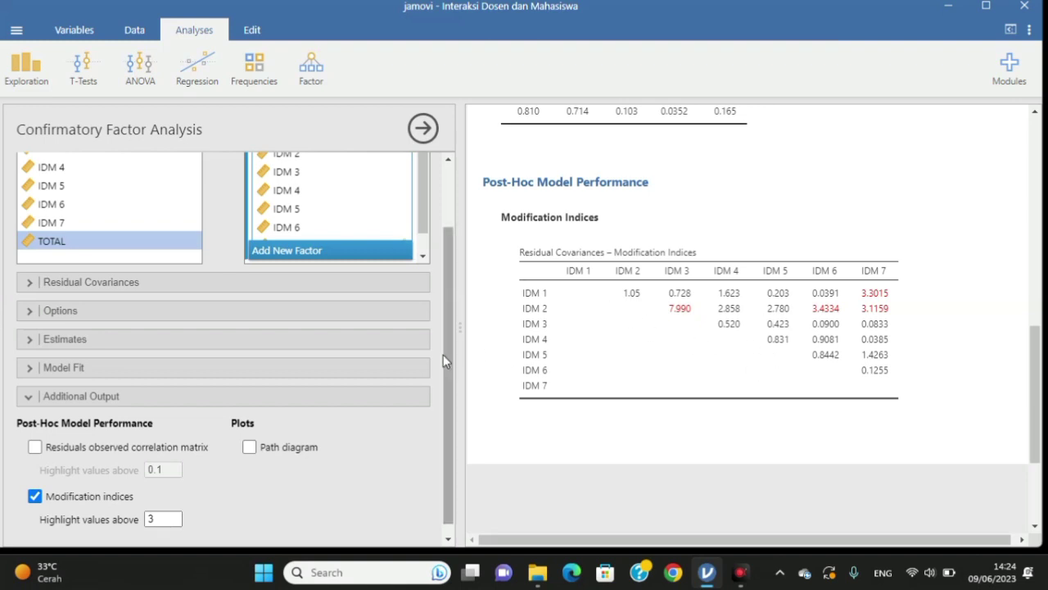
Add a residual covariance between IDM 2 and IDM 3 to the model.
drag(449, 365, 443, 344)
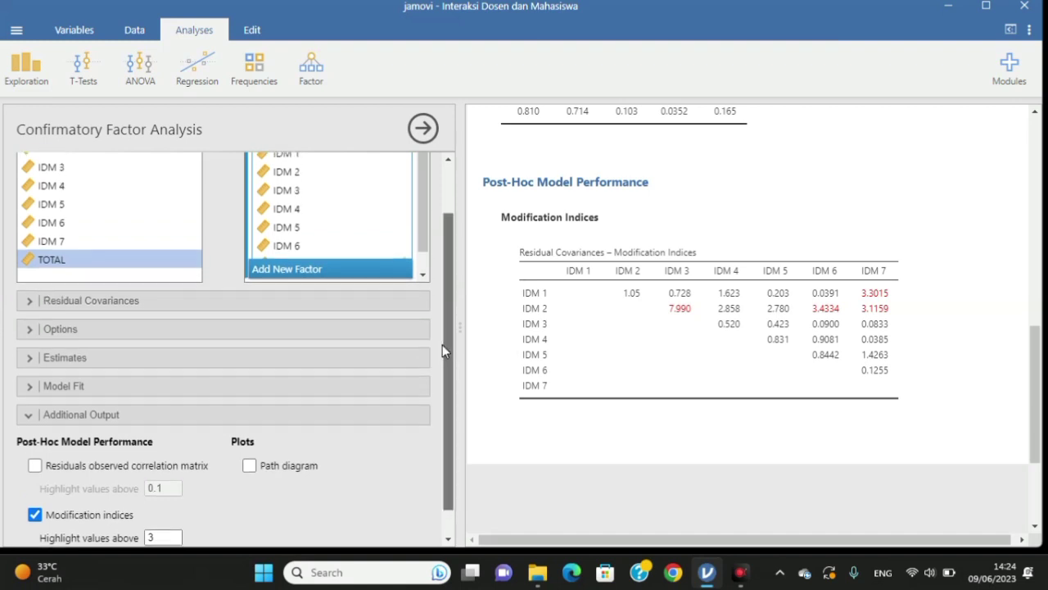
click(254, 316)
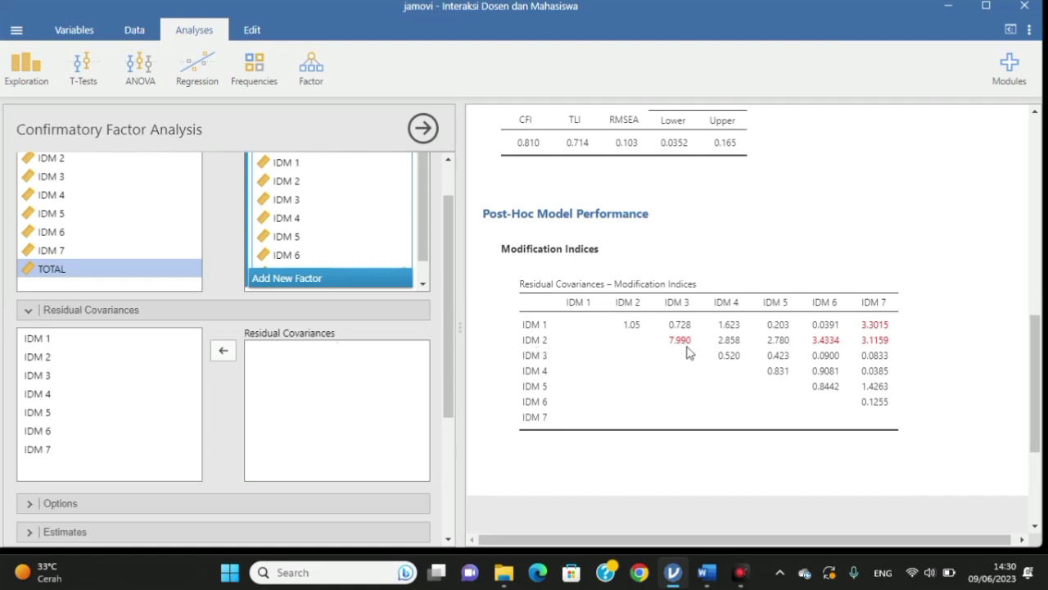
click(78, 359)
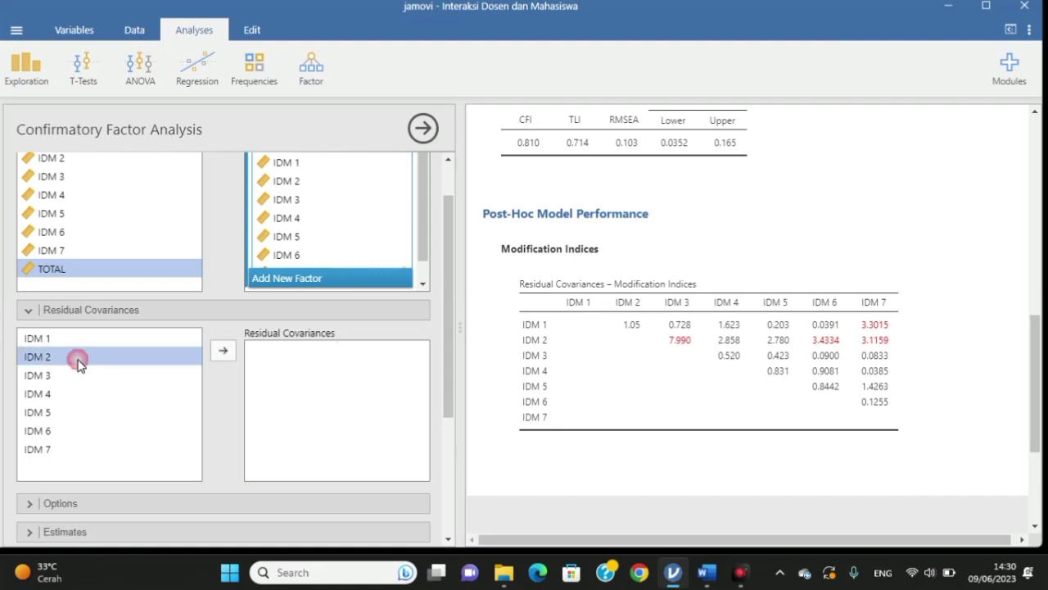
click(214, 358)
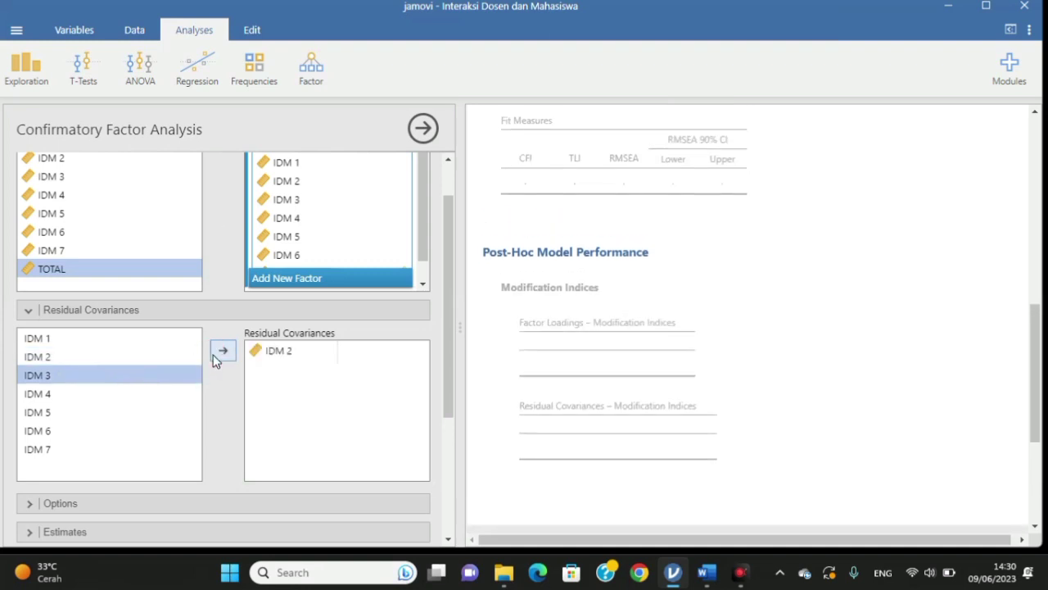
click(214, 358)
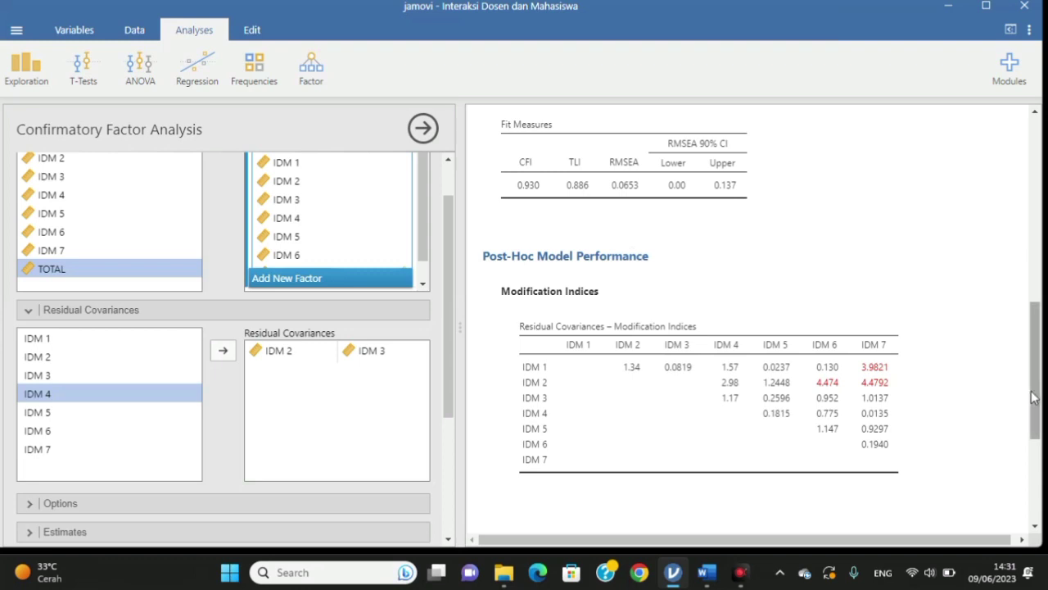
Check the updated fit measures and add a residual covariance between IDM 2 and IDM 6.
drag(1032, 389, 1032, 342)
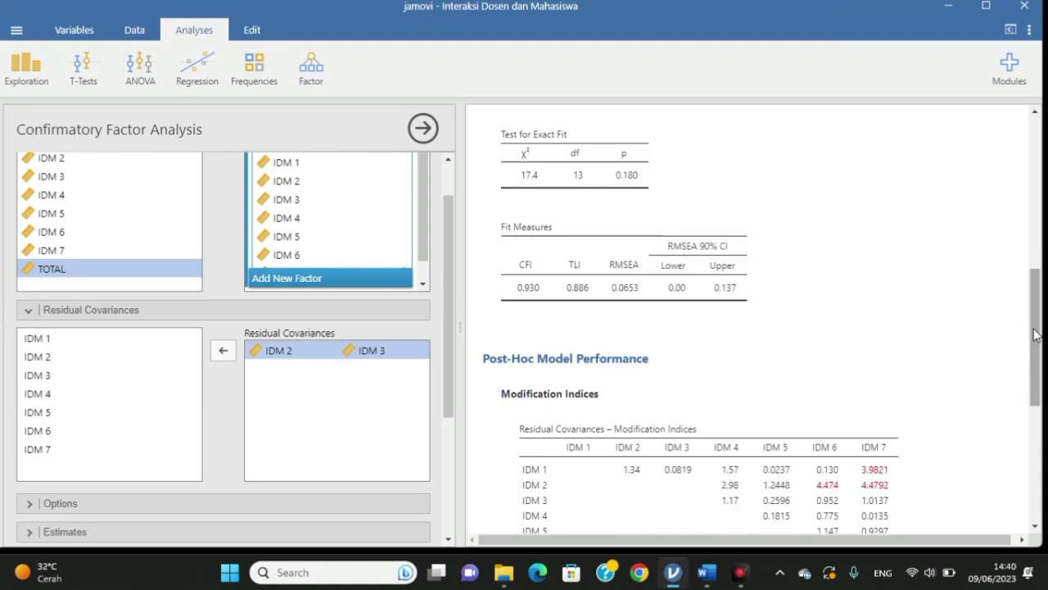
drag(1034, 334, 1036, 370)
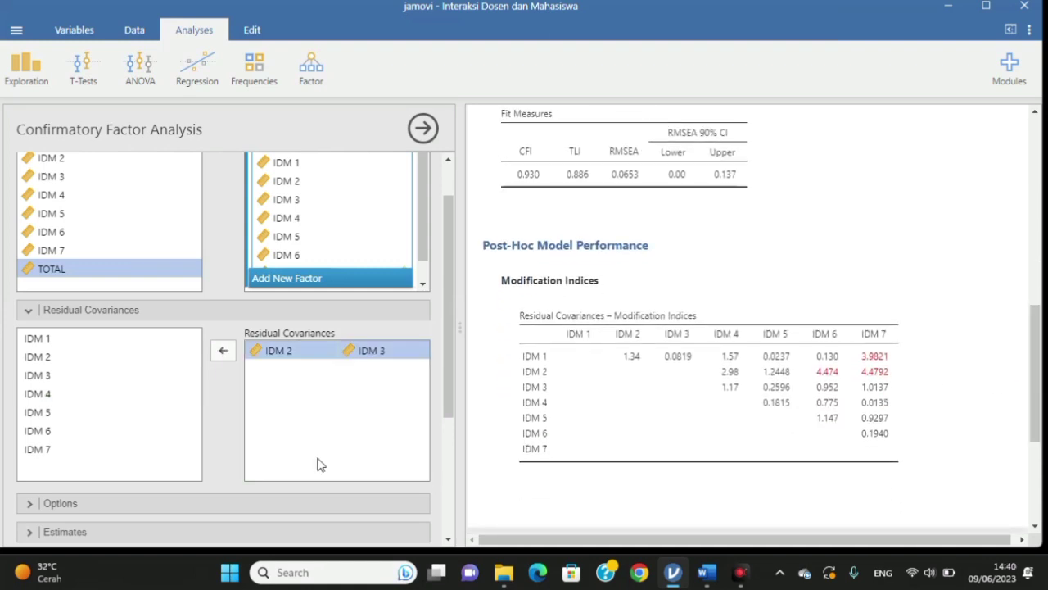
click(107, 358)
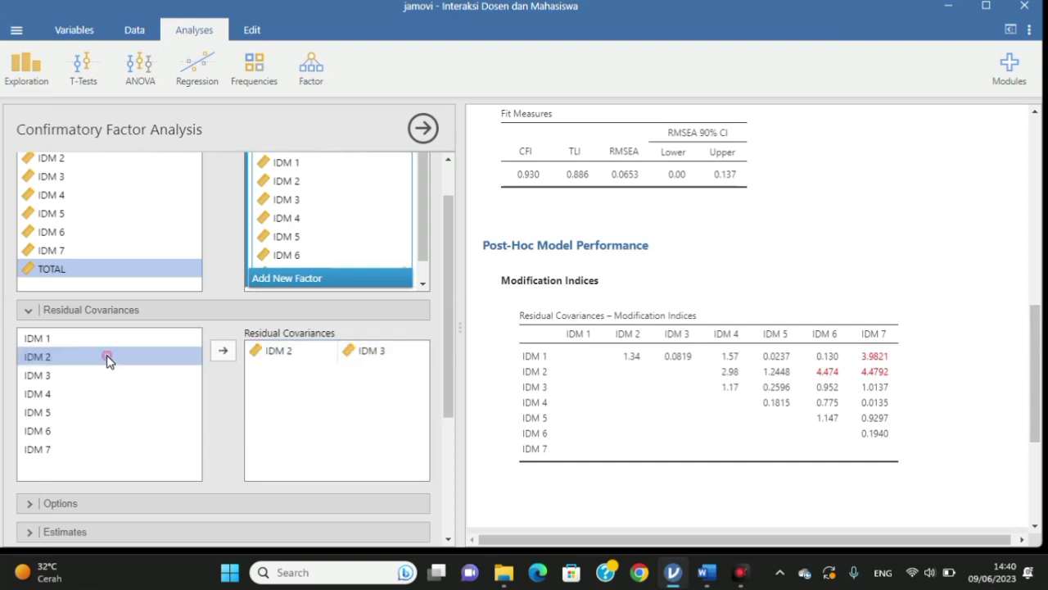
click(214, 363)
click(89, 431)
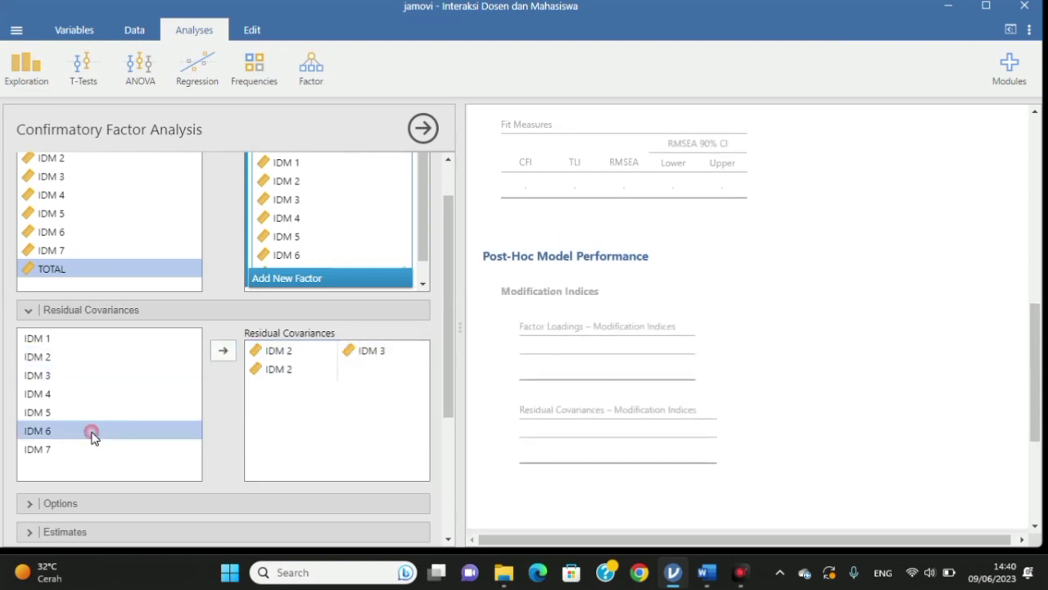
click(222, 353)
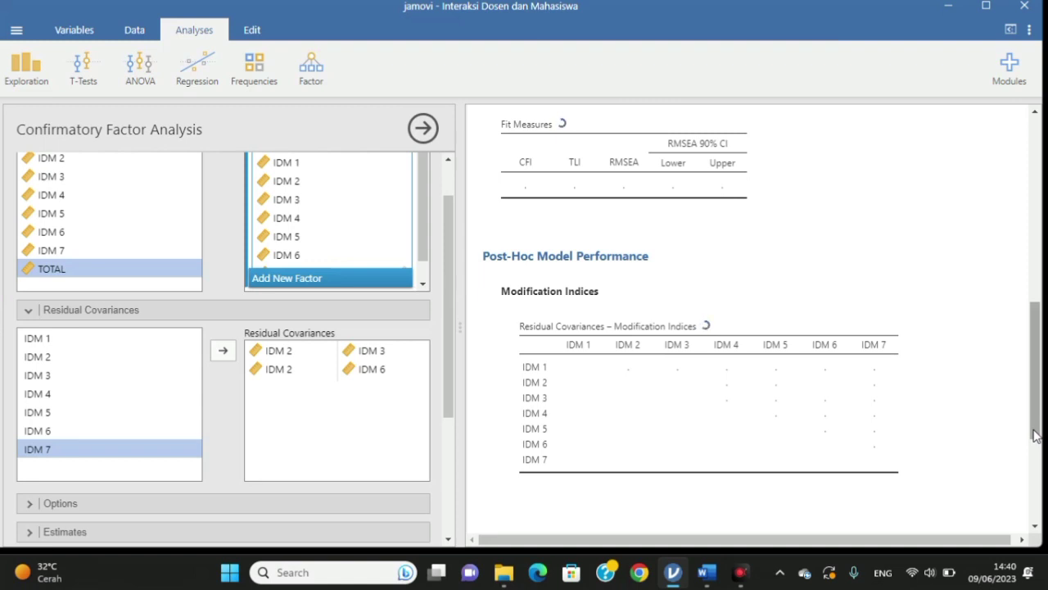
Review the recalculated fit and modification indices, and add a residual covariance between IDM 2 and IDM 7.
drag(1035, 434, 1035, 427)
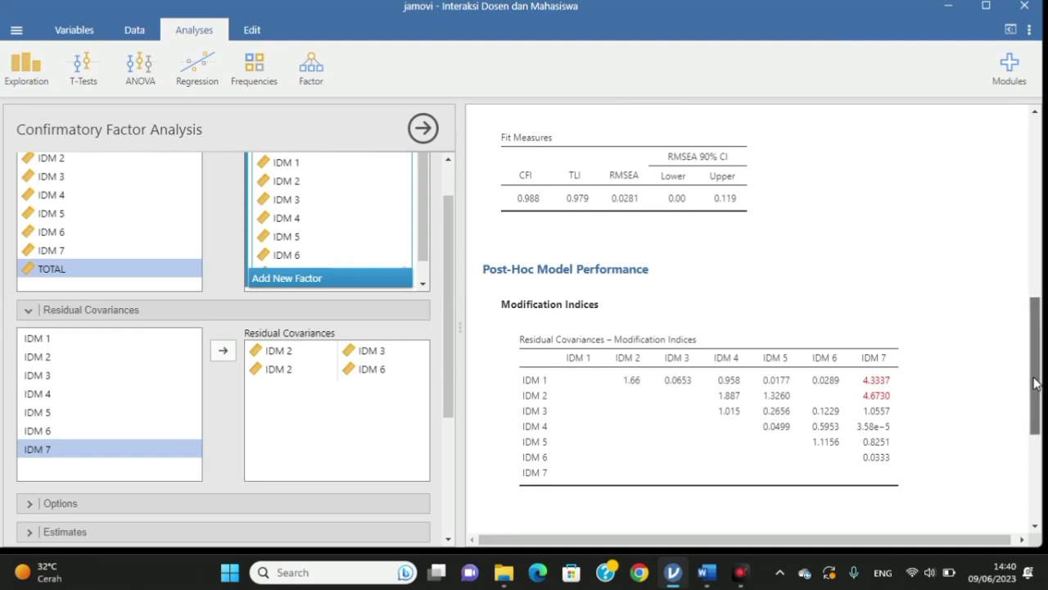
scroll(1033, 327, up, 3)
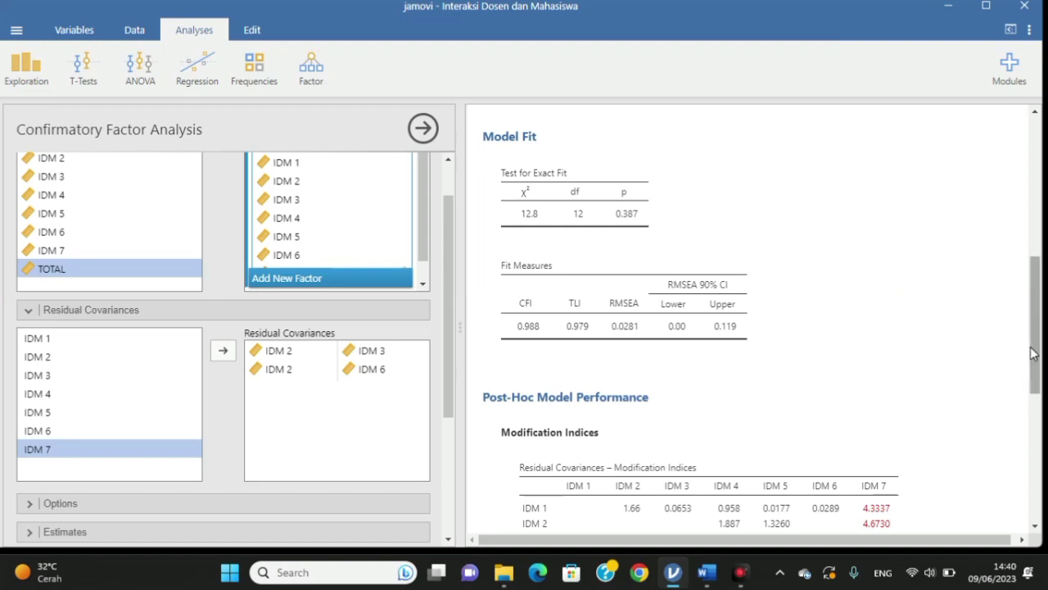
drag(1032, 352, 1034, 400)
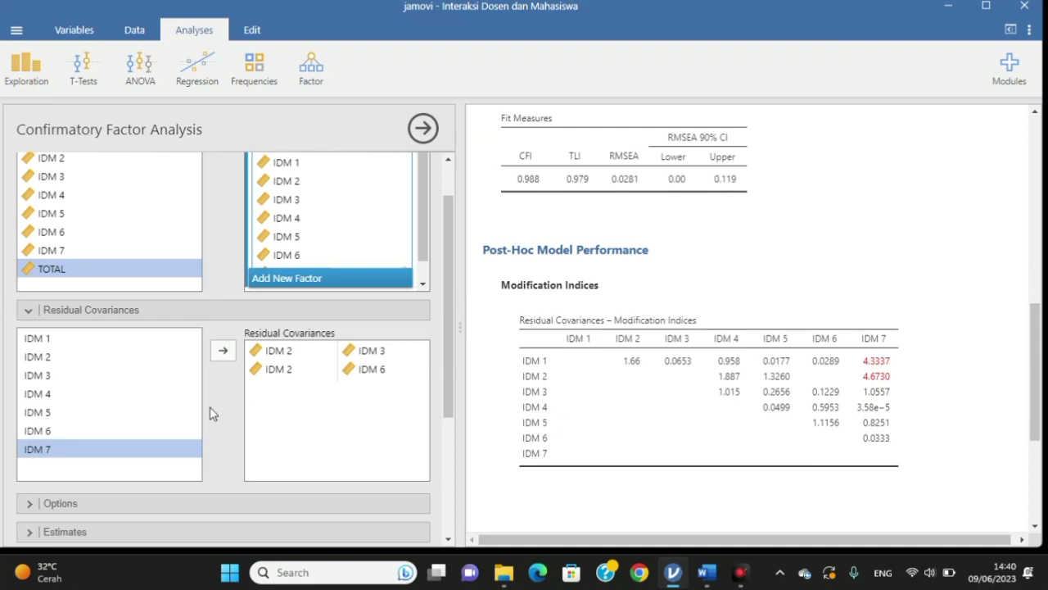
click(74, 358)
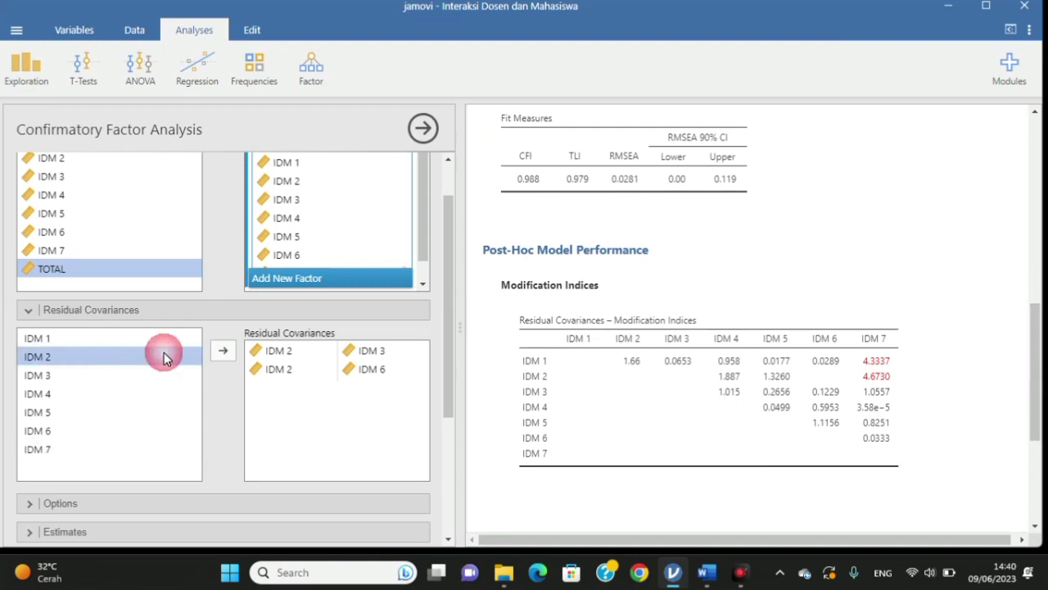
click(222, 350)
click(99, 449)
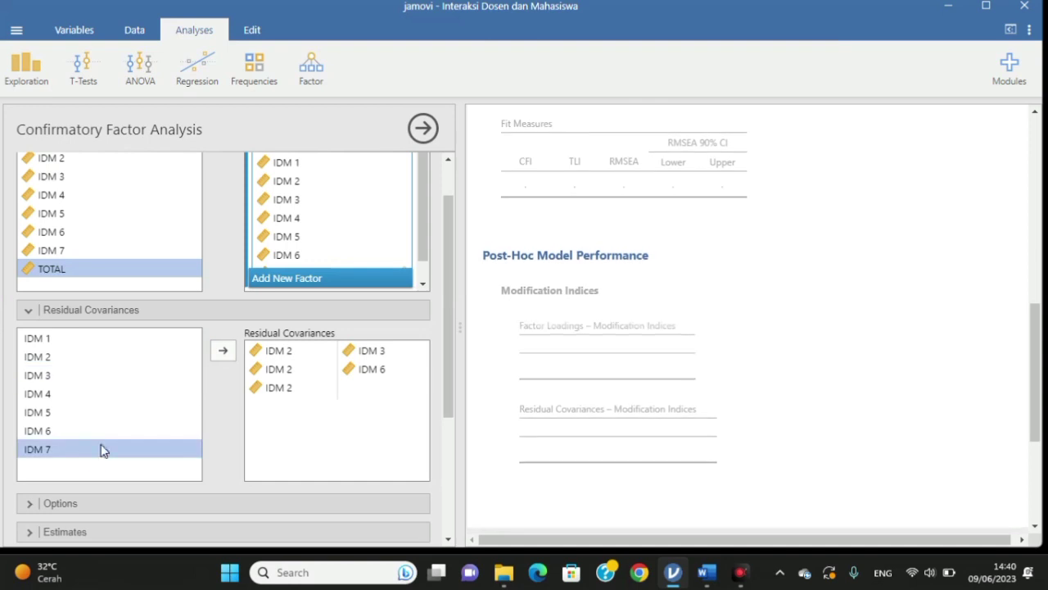
click(223, 357)
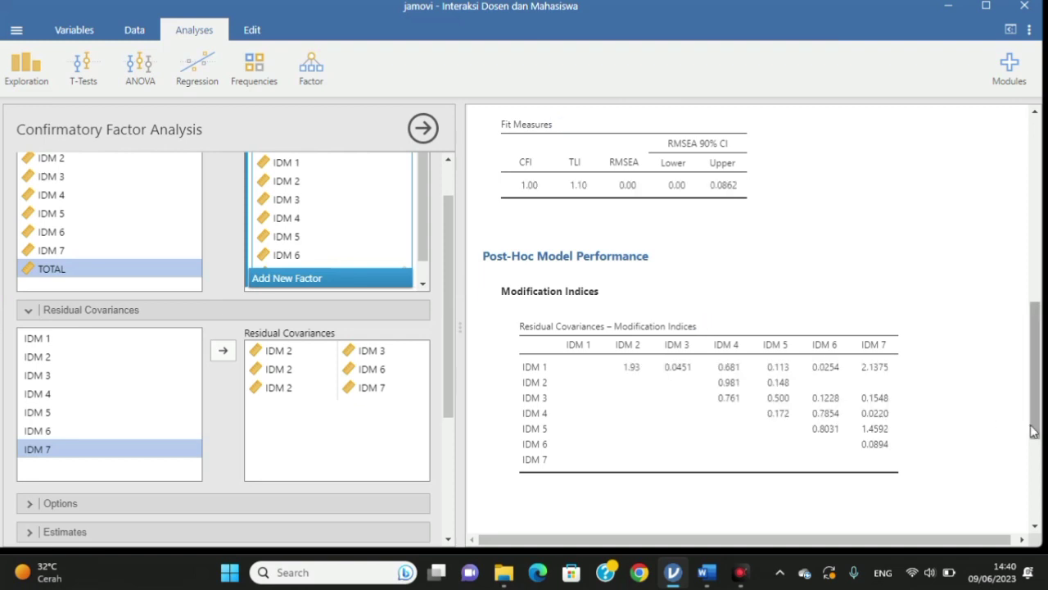
Review the final model fit and add a path diagram plot to the analysis output.
drag(1035, 435, 1035, 424)
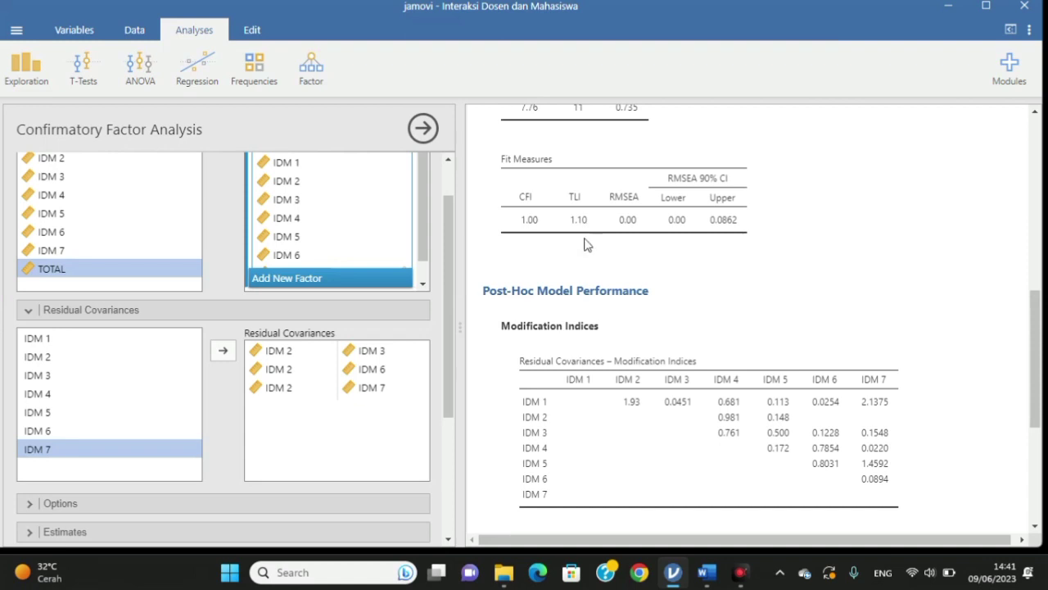
scroll(647, 235, down, 1)
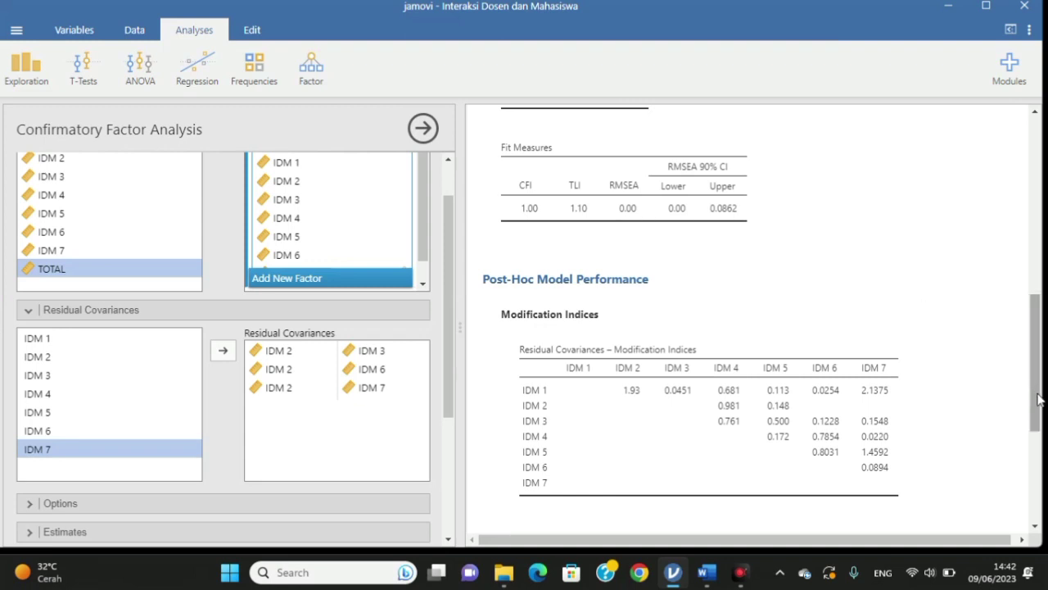
scroll(1032, 344, up, 3)
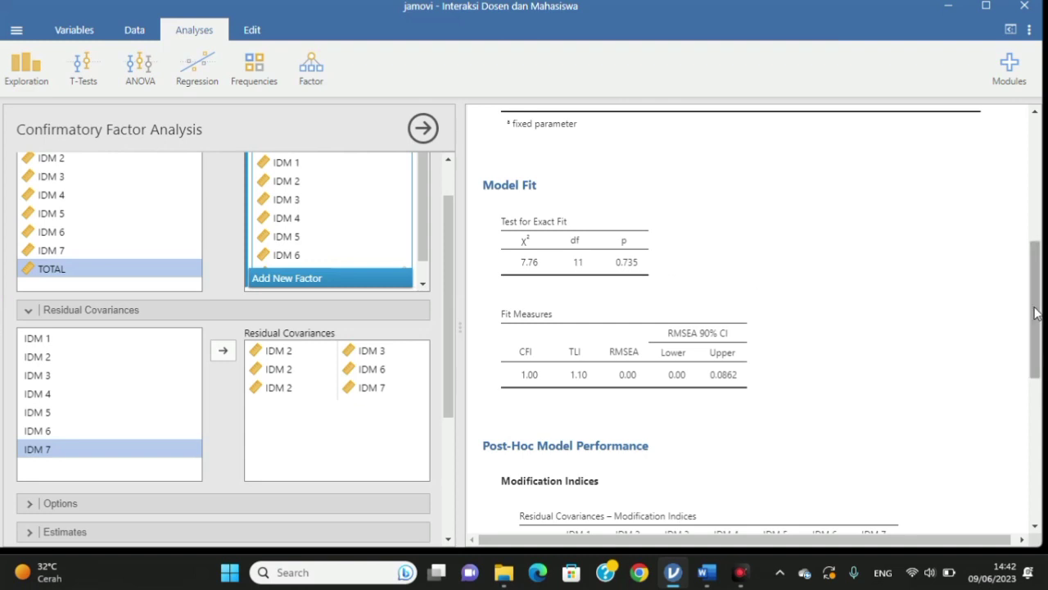
drag(1037, 315, 1037, 363)
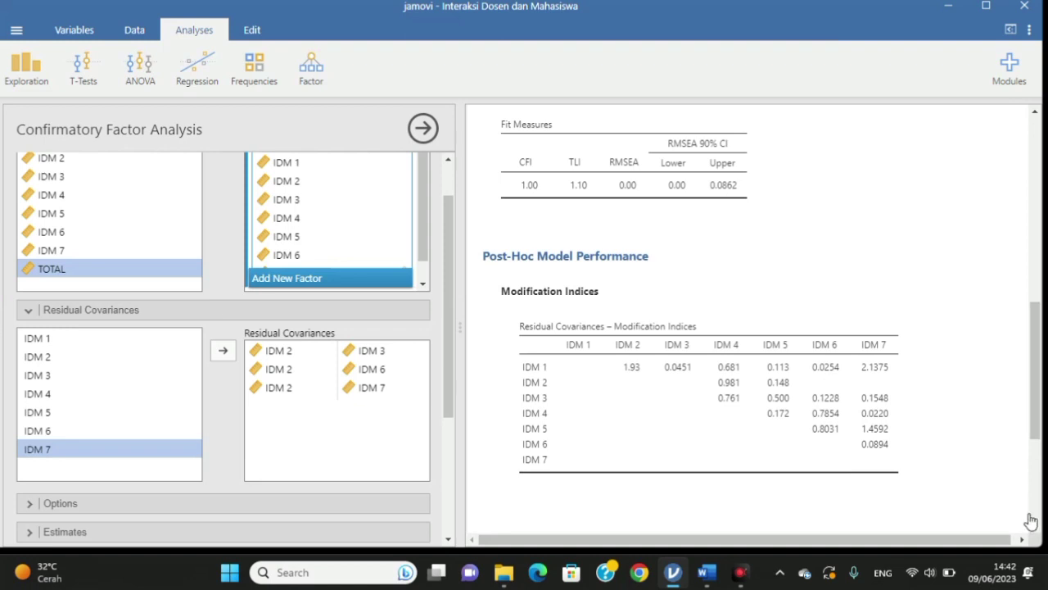
scroll(1029, 519, down, 1)
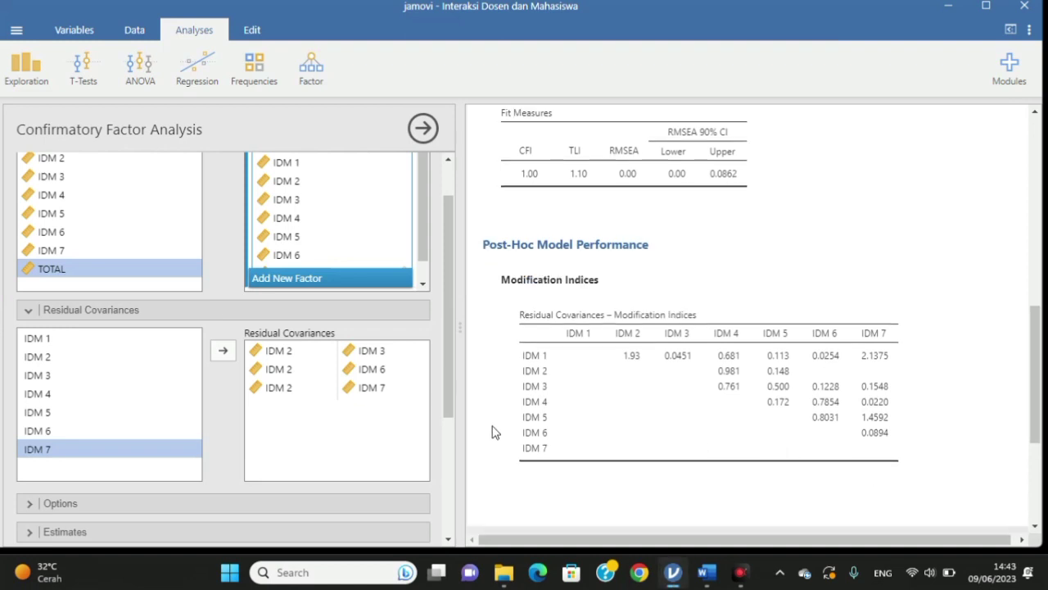
drag(449, 404, 452, 489)
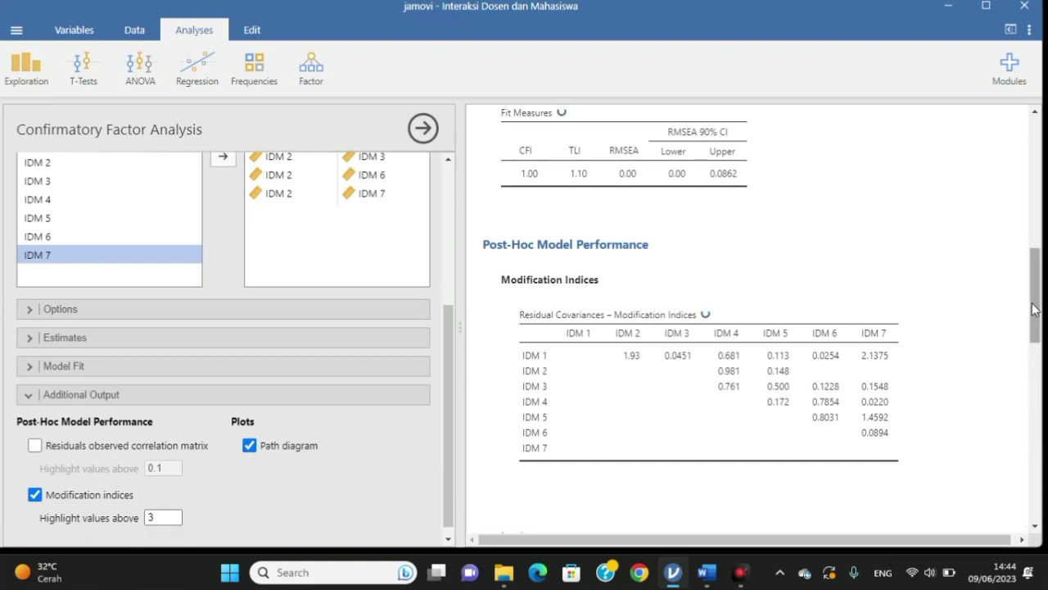
drag(1032, 305, 1036, 386)
scroll(1042, 369, down, 2)
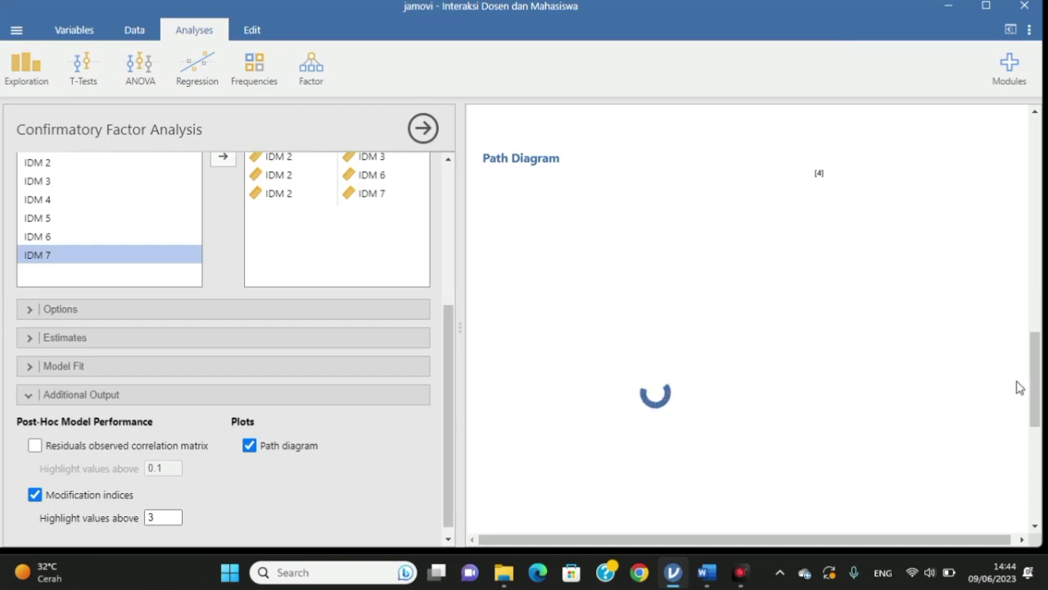
Examine the path diagram with its residual covariances, and check the factor loadings of all seven indicators.
drag(1036, 391, 1041, 417)
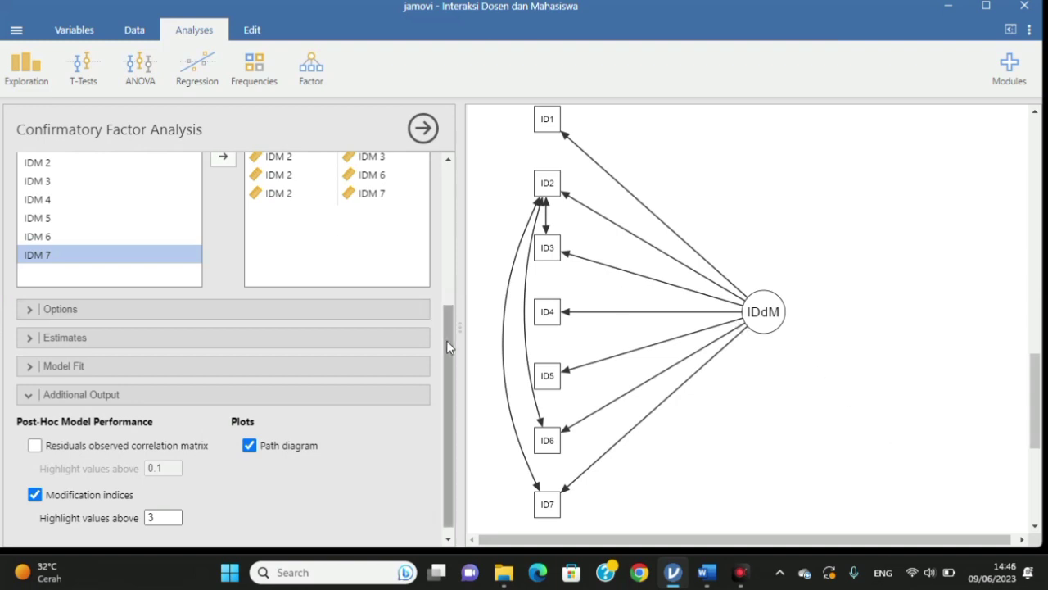
scroll(446, 326, up, 1)
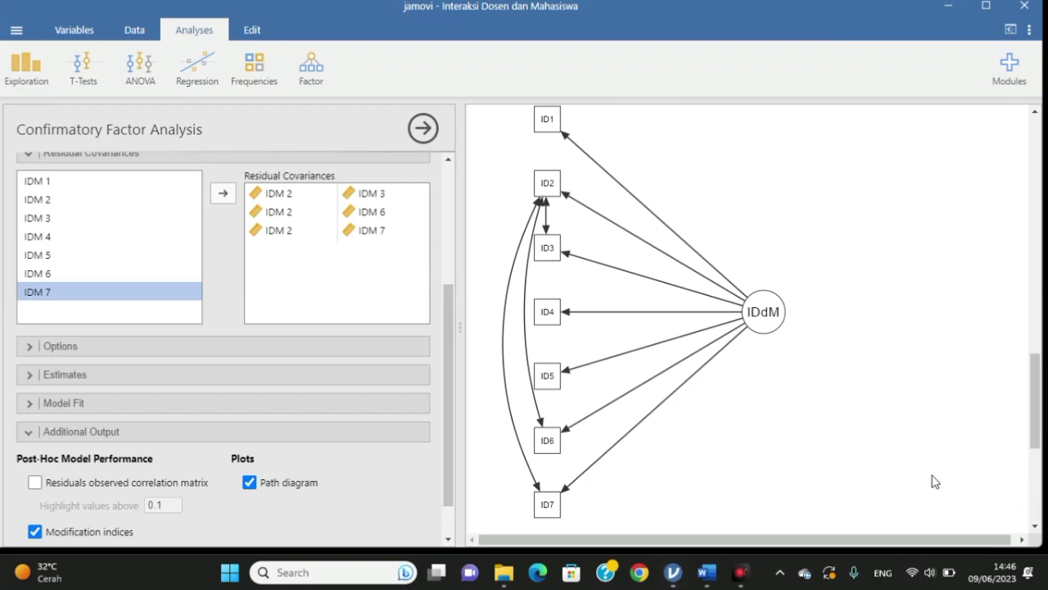
click(1016, 514)
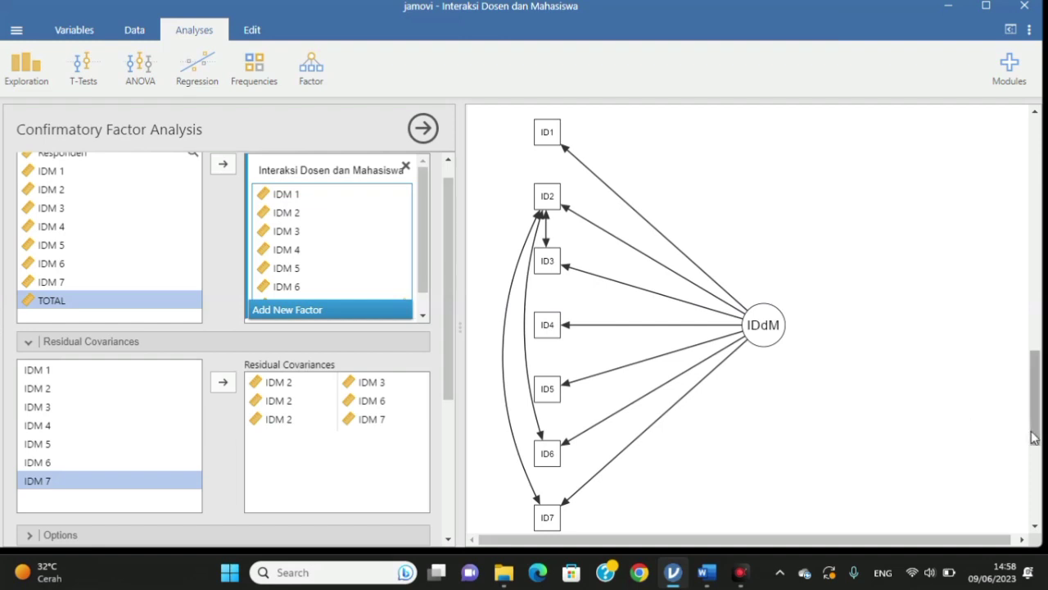
drag(1034, 437, 1030, 218)
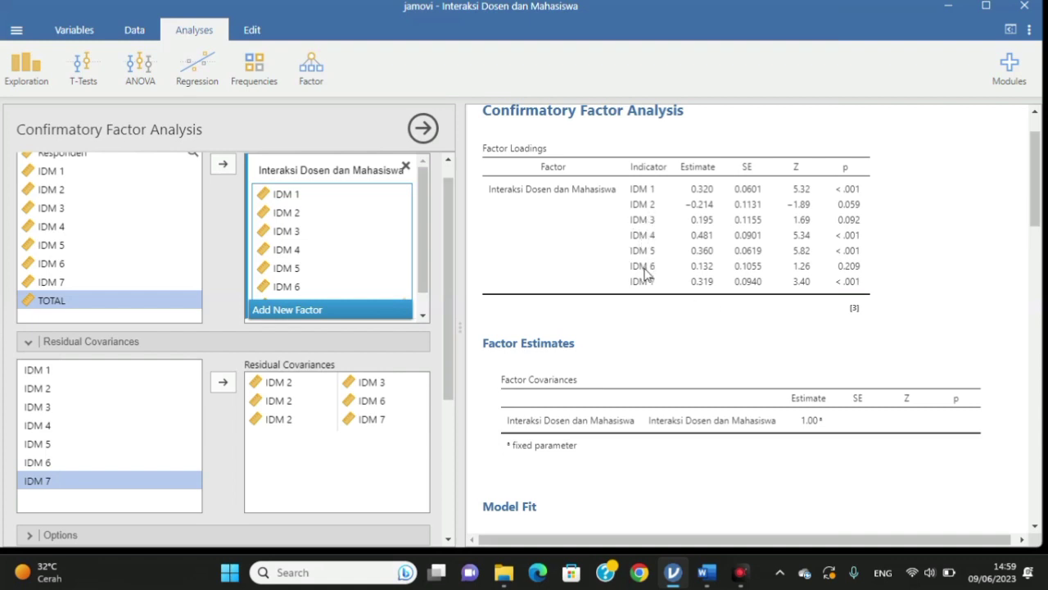
Remove IDM 2, IDM 3 and IDM 6 from the Interaksi Dosen dan Mahasiswa factor and clear the leftover IDM 7 residual covariance.
click(298, 214)
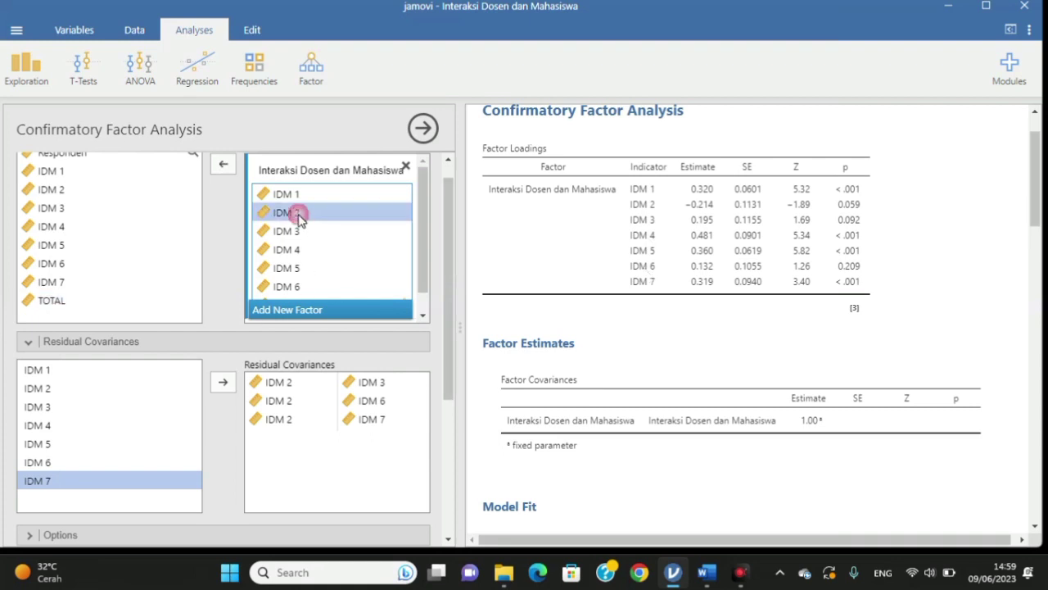
click(223, 159)
click(223, 159)
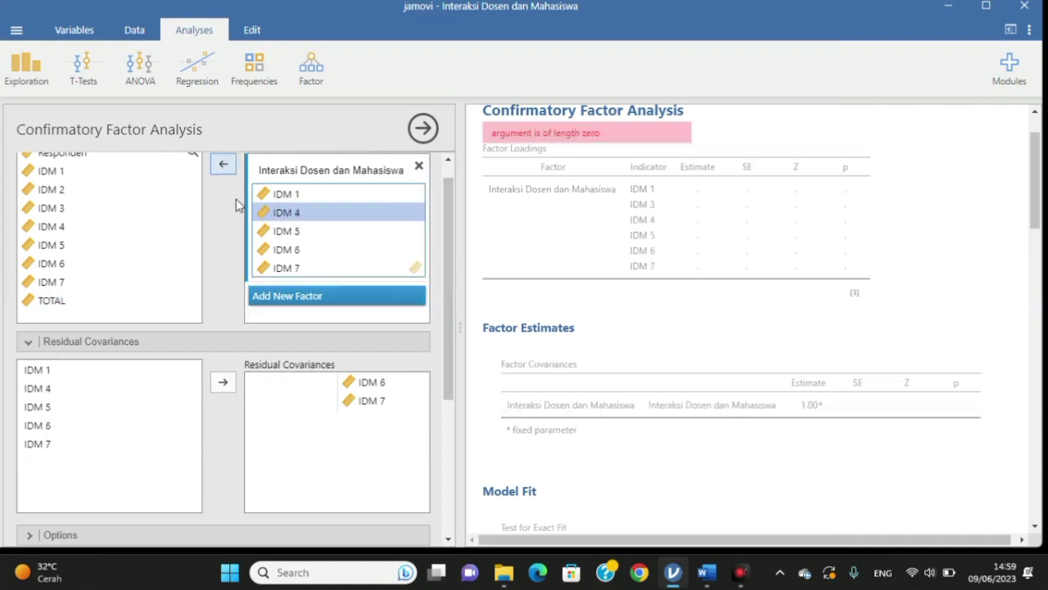
click(259, 249)
click(230, 164)
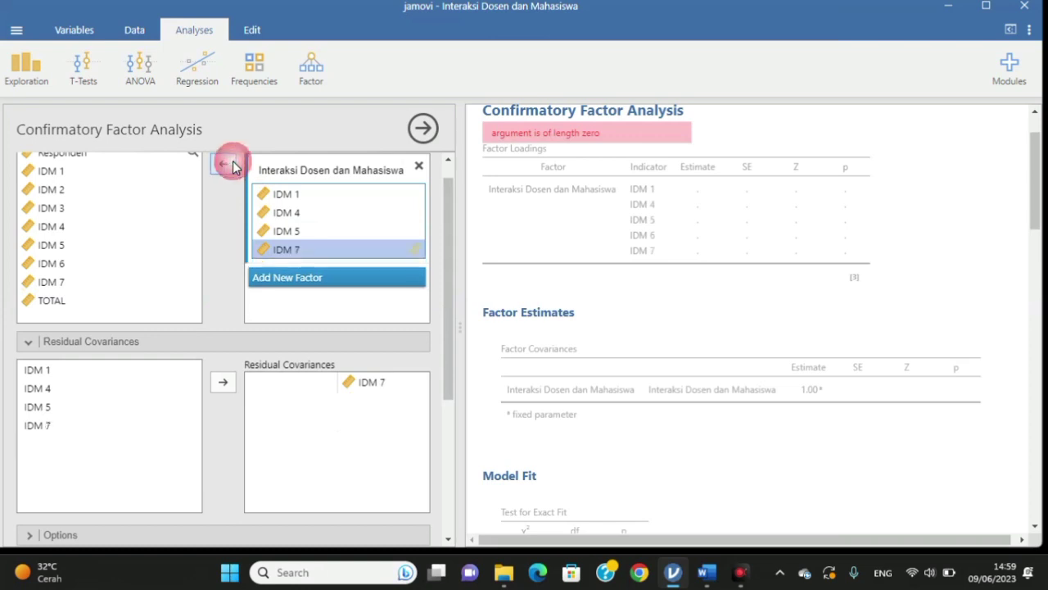
click(375, 388)
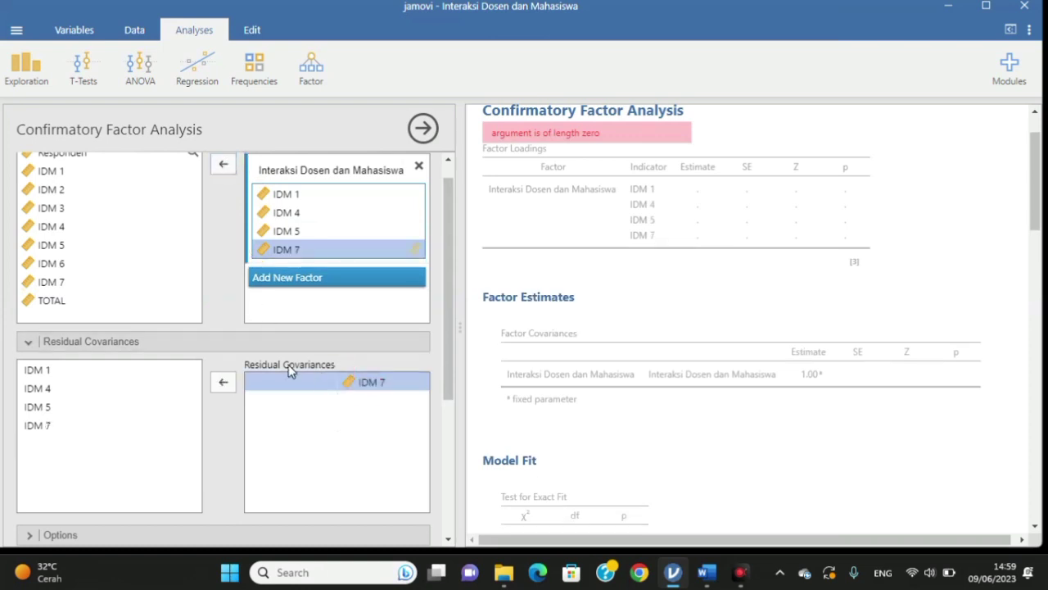
click(225, 385)
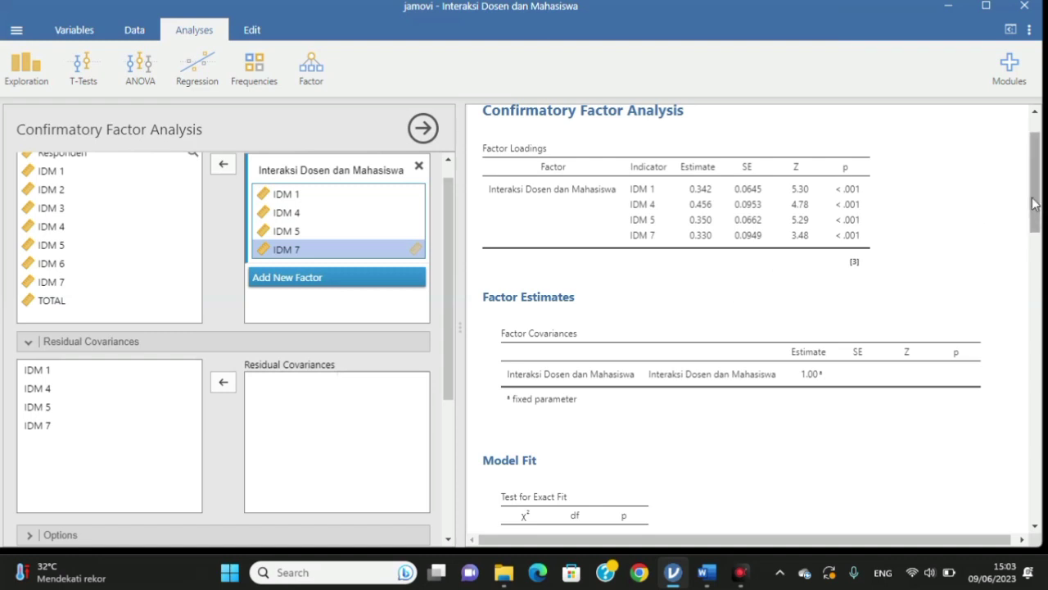
Review the reduced model's fit measures, modification indices, factor loadings and path diagram.
drag(1035, 204, 1035, 313)
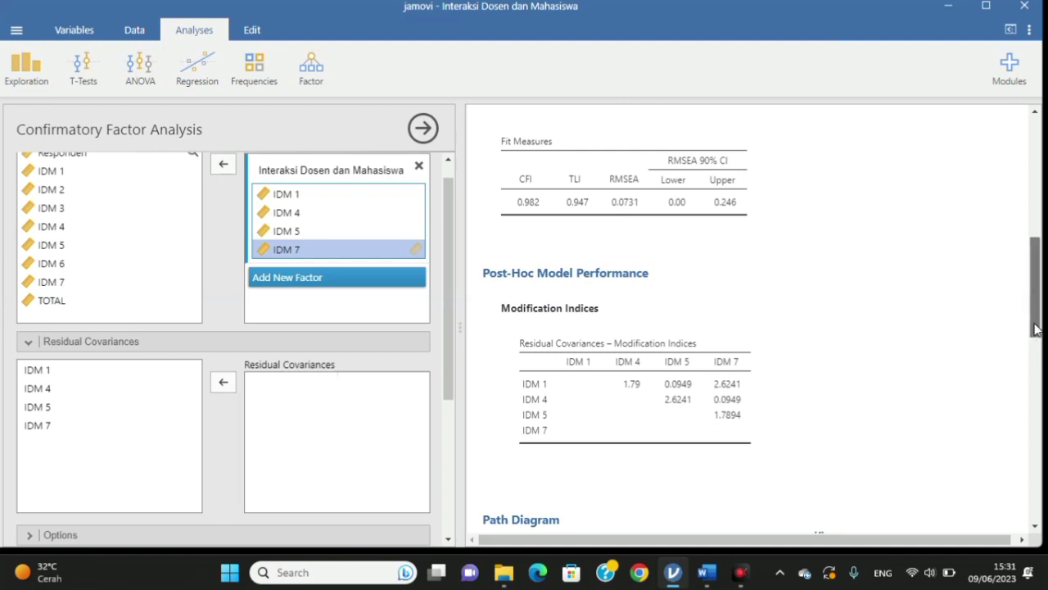
drag(1036, 326, 1022, 142)
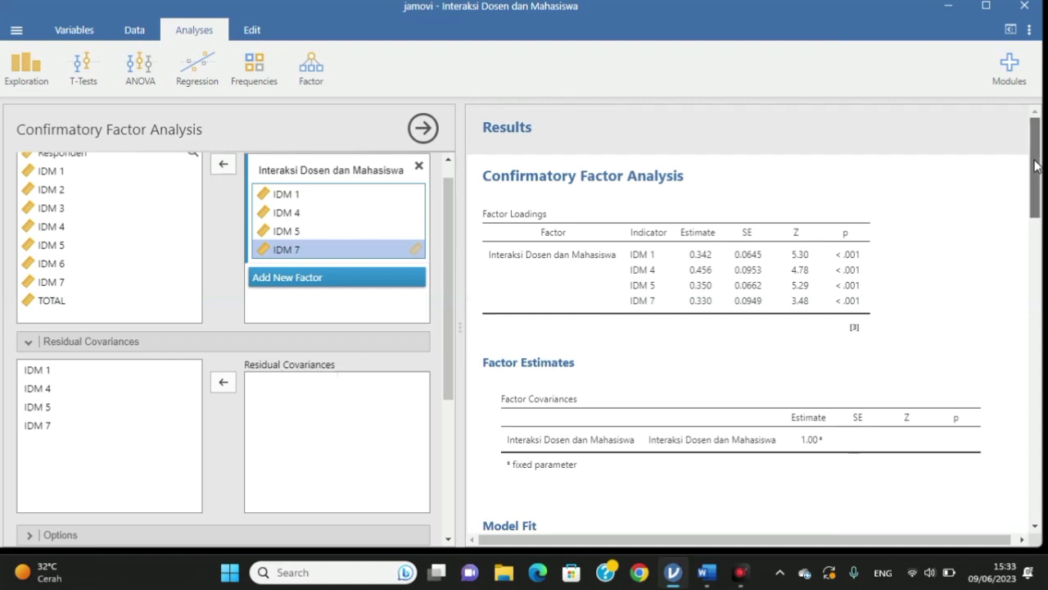
drag(1037, 167, 1021, 392)
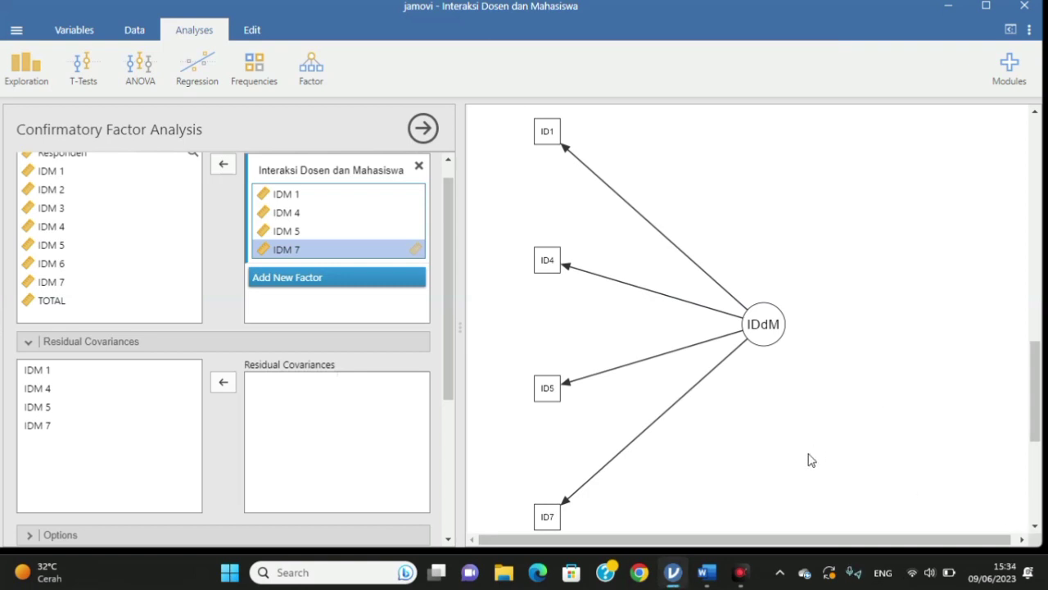
Switch to the CFA report in Word and review which questionnaire items are retained and which are highlighted in red.
mouse_move(707, 571)
click(709, 510)
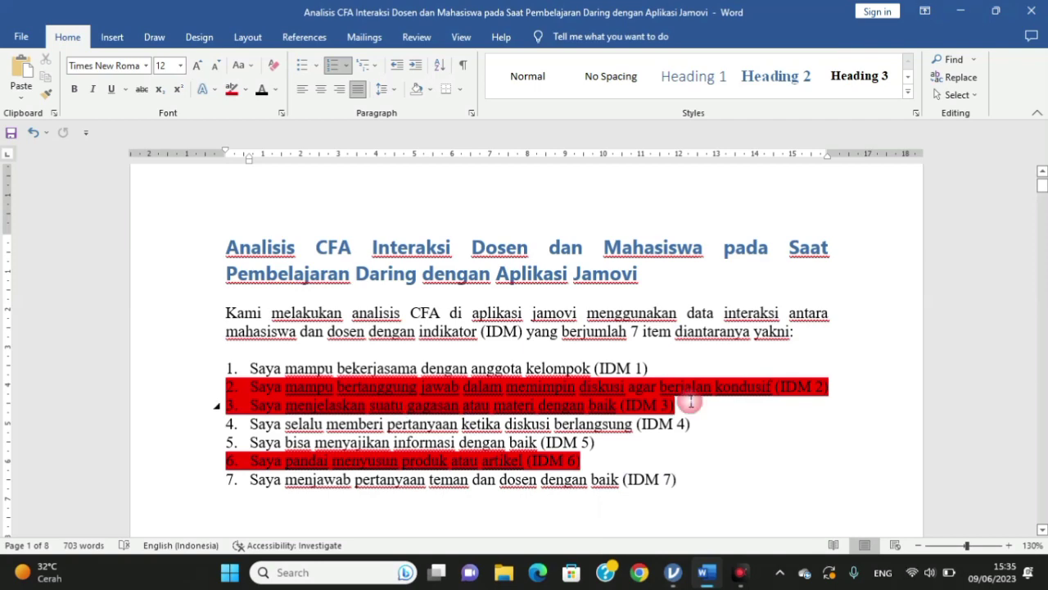
click(690, 476)
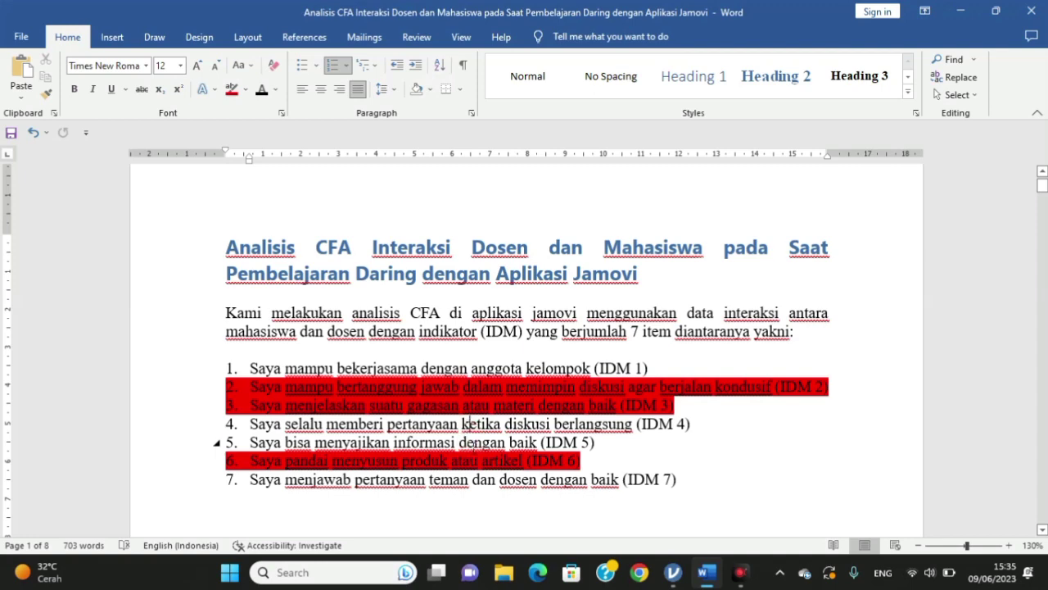
click(473, 443)
click(490, 482)
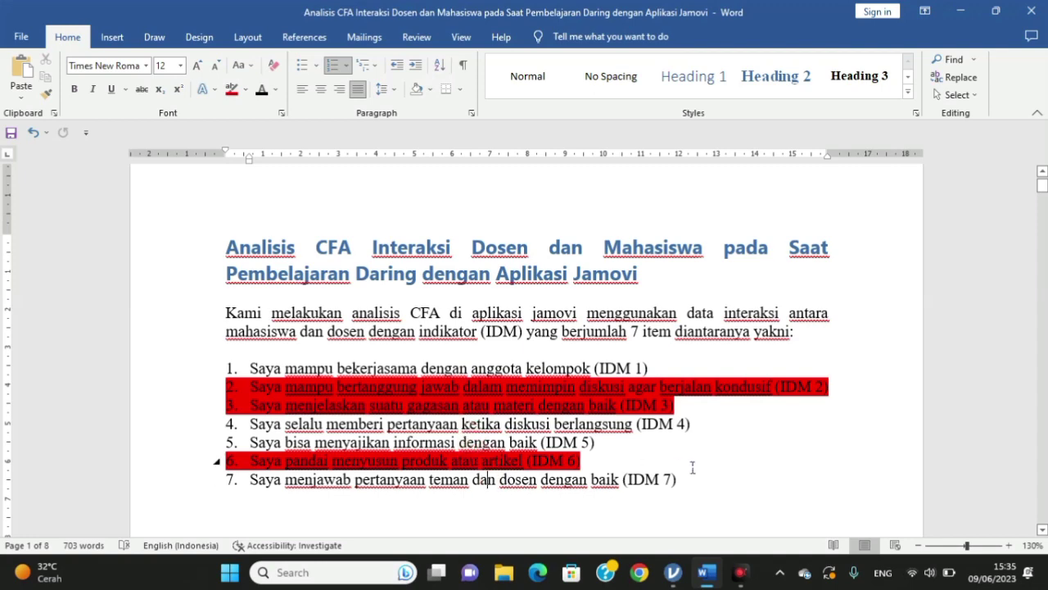